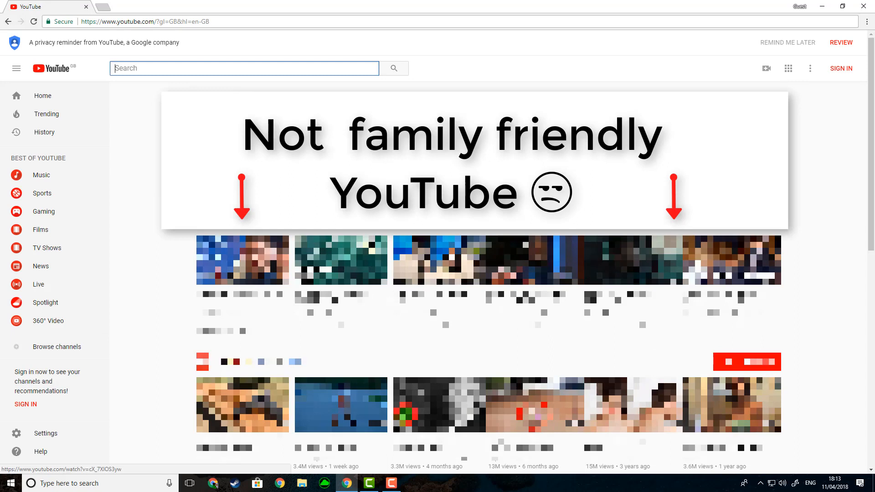
Step: Sign in to YouTube and open Creator Studio for the signed-in account
click(839, 72)
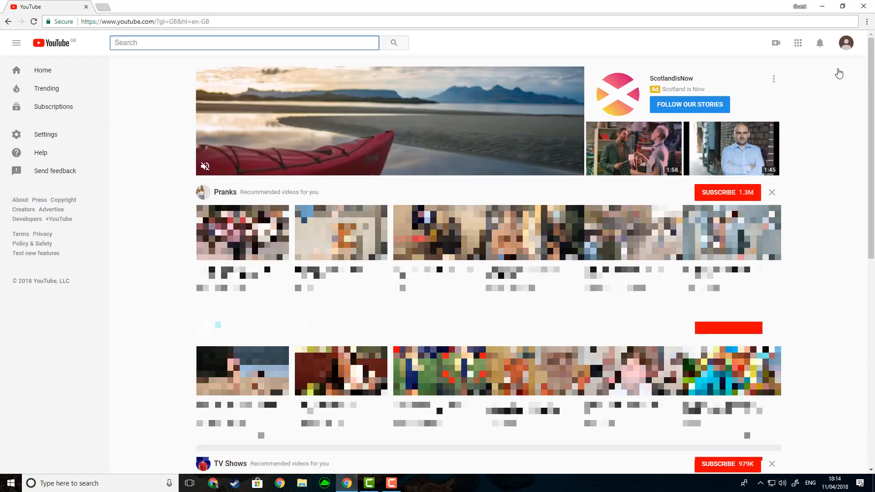
click(848, 51)
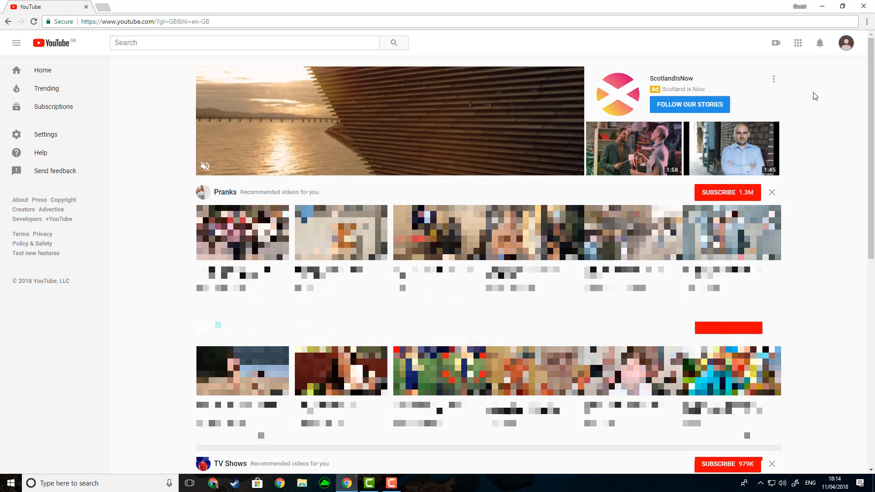
scroll(815, 96, down, 3)
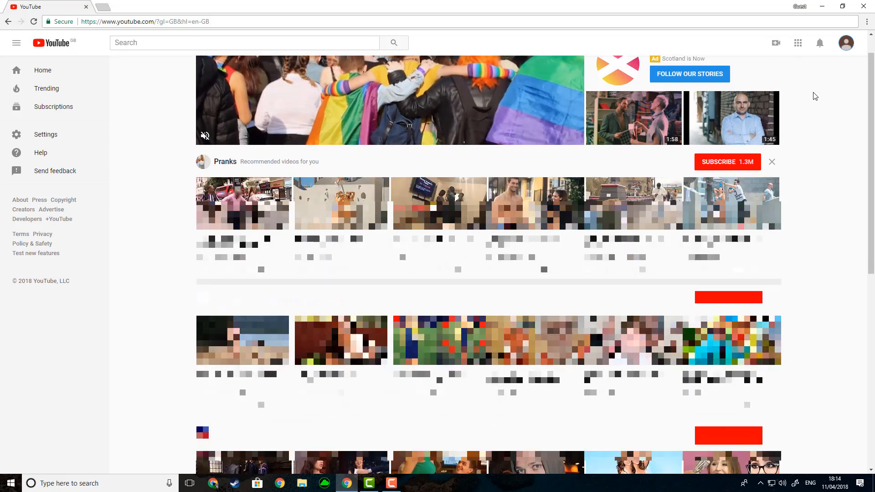
scroll(815, 96, up, 3)
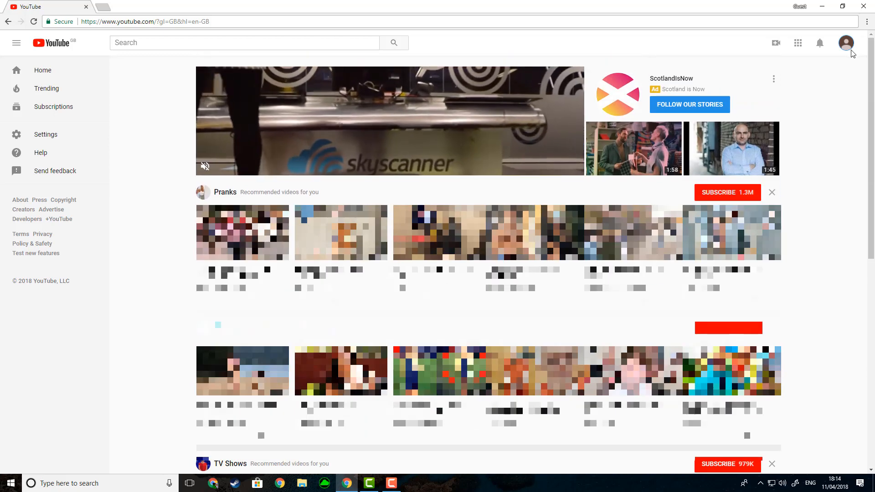
click(848, 51)
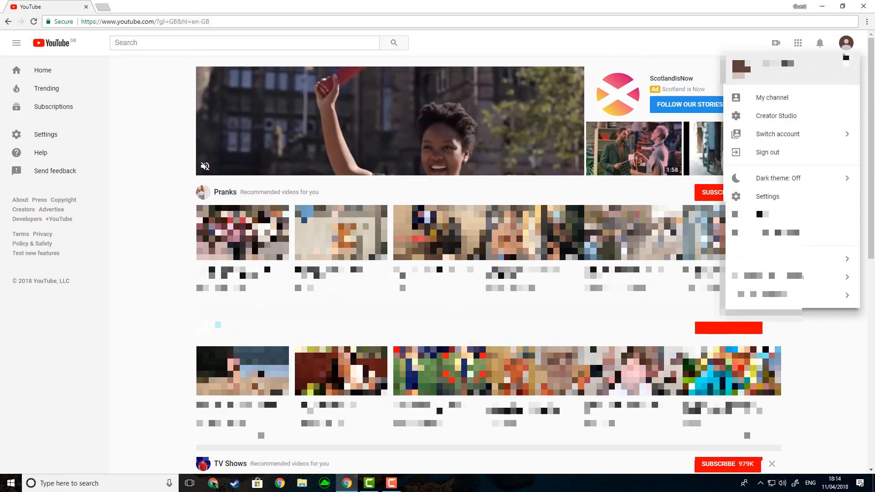
click(792, 120)
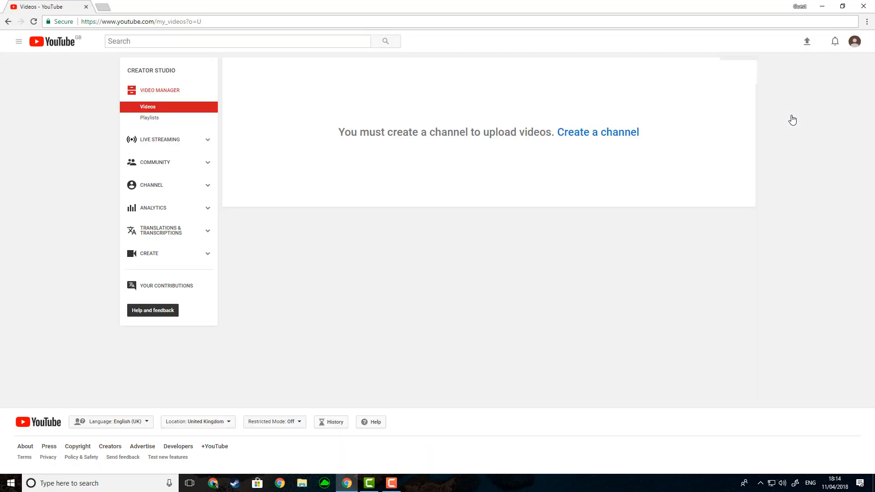
Step: Create a YouTube channel named "My Upchucked Heart", changing only the first part of the name to "My Upchucked"
click(617, 137)
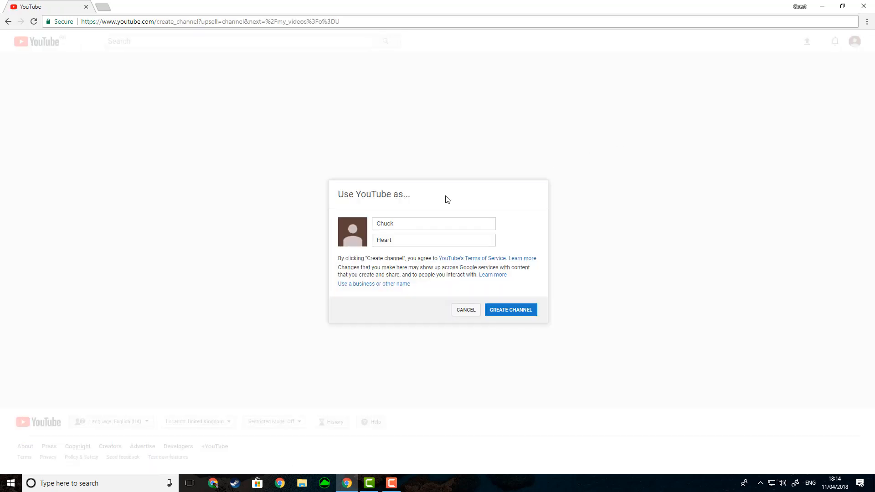
drag(404, 225, 363, 227)
text(My Upc)
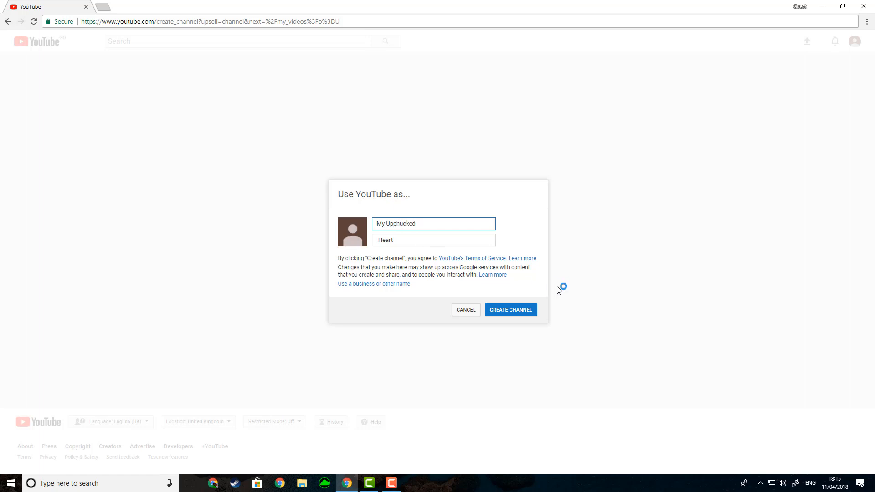
click(604, 291)
click(518, 315)
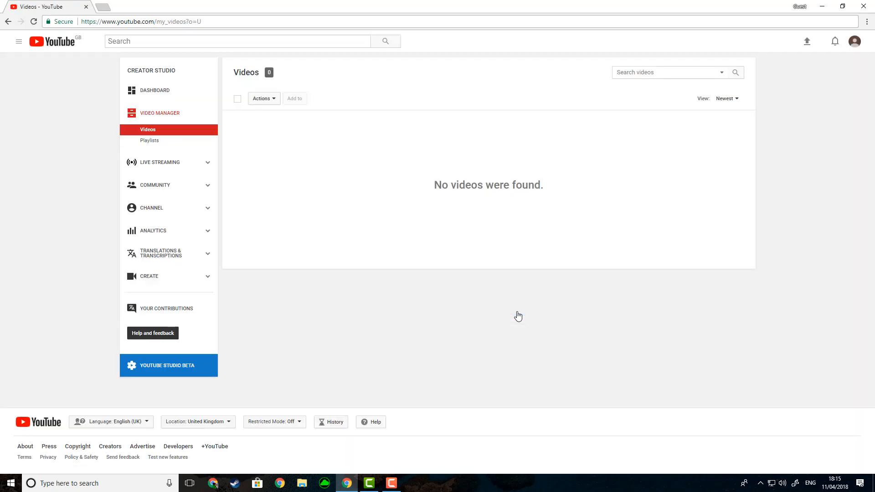
Step: Return to the channel page, enter channel customisation and start editing the channel icon through the Google account
click(8, 22)
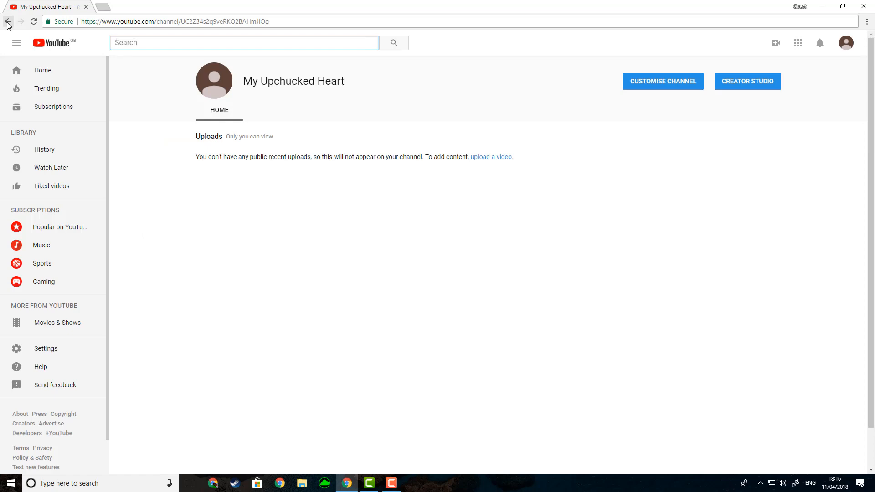
click(671, 88)
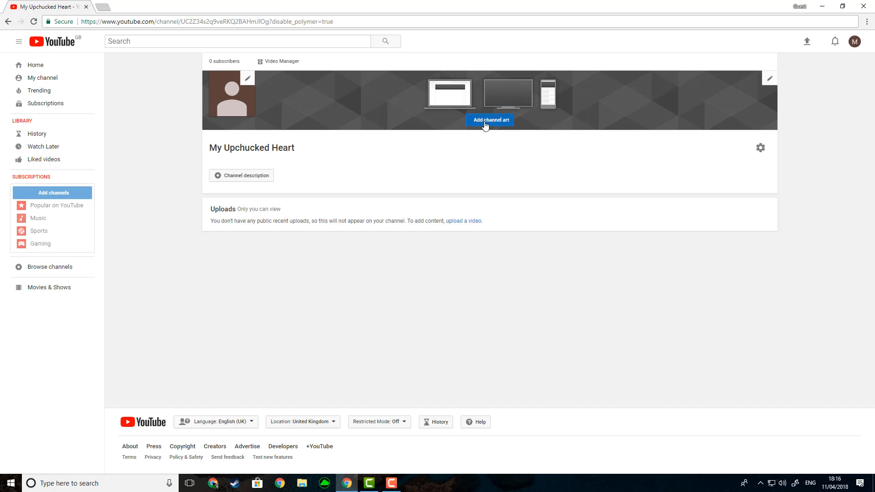
click(248, 81)
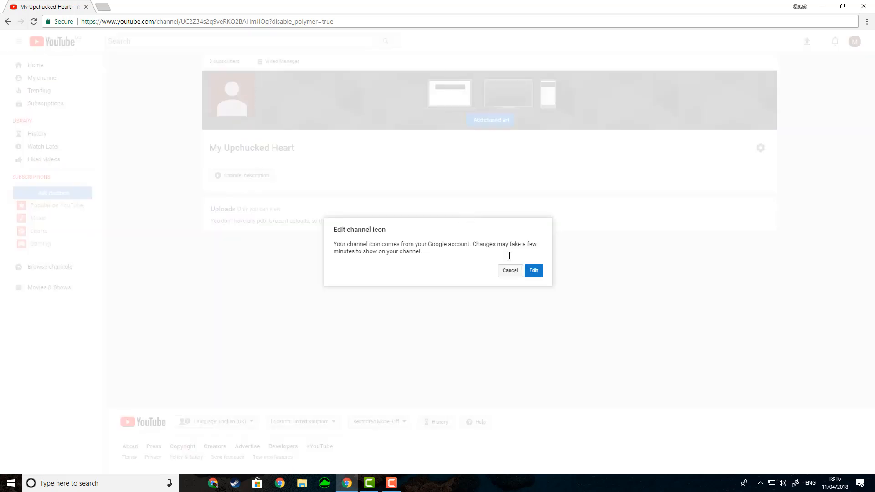
click(535, 272)
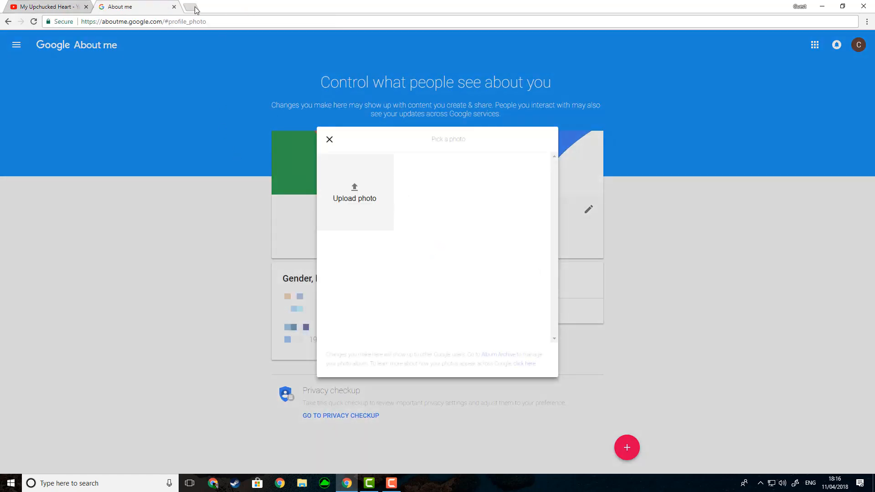
Step: Upload the graffiti image with the red hearts as profile photo, shift its crop area up to include the head, and save it
click(356, 199)
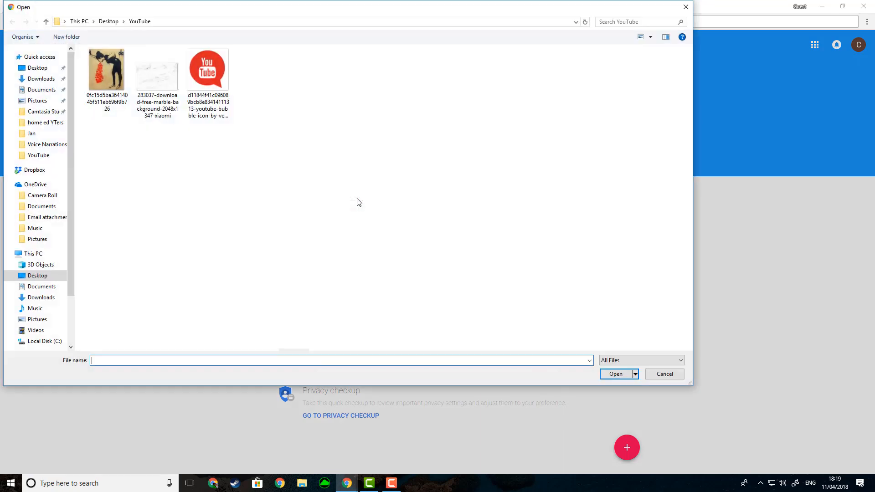
click(98, 71)
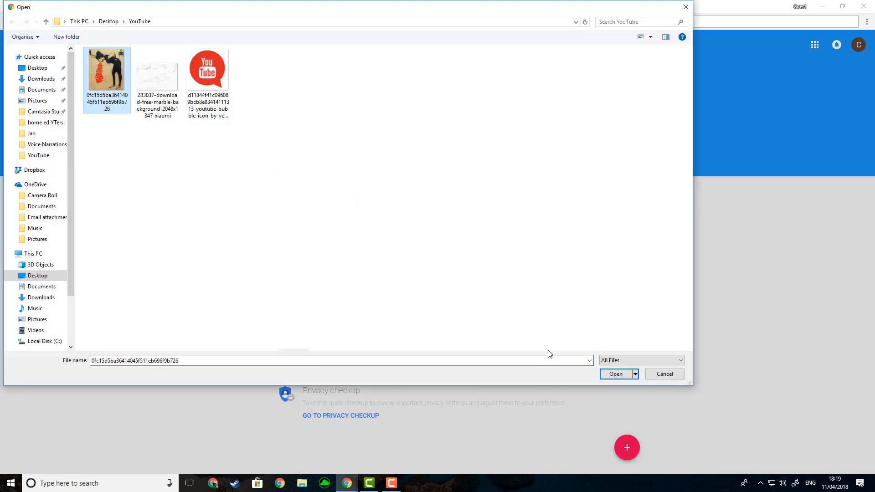
click(622, 374)
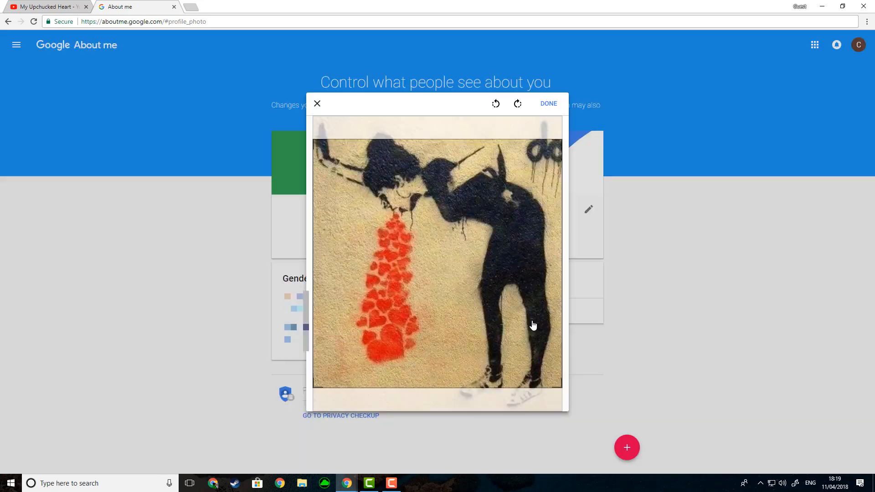
drag(472, 308, 473, 294)
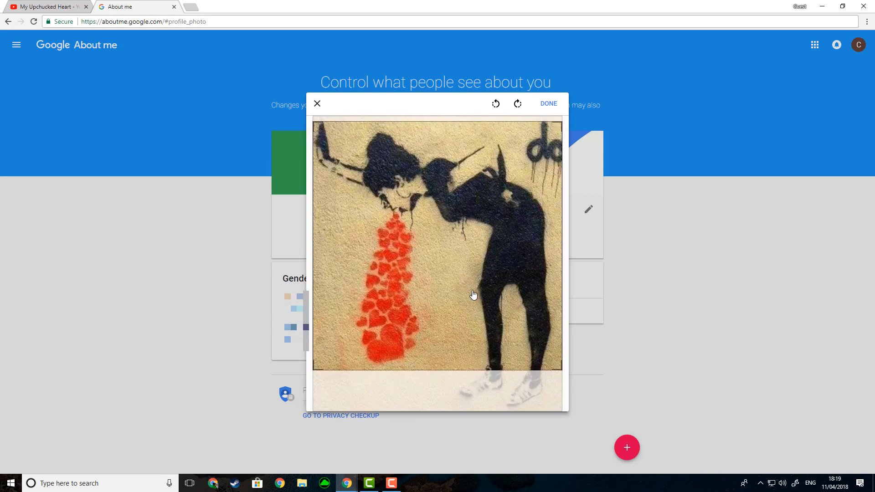
click(555, 104)
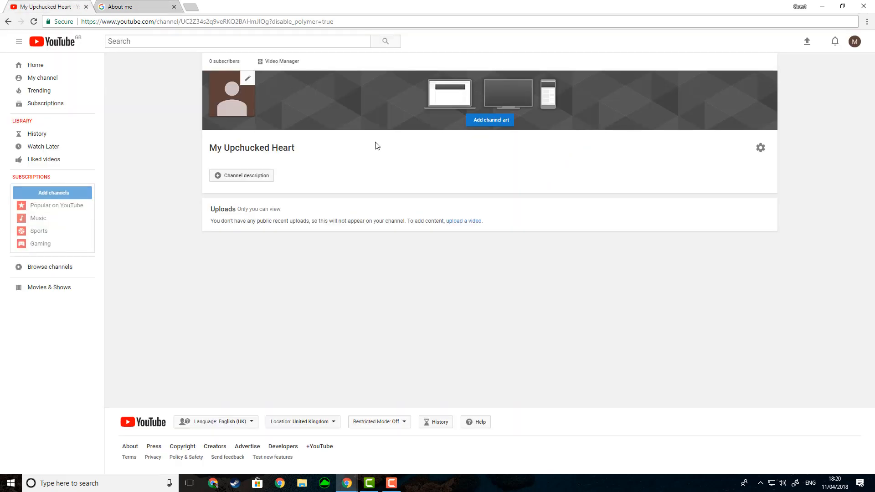
Step: Open the channel art upload dialog, and bring up the FotoJet website from a Google search for "fotojet"
click(486, 122)
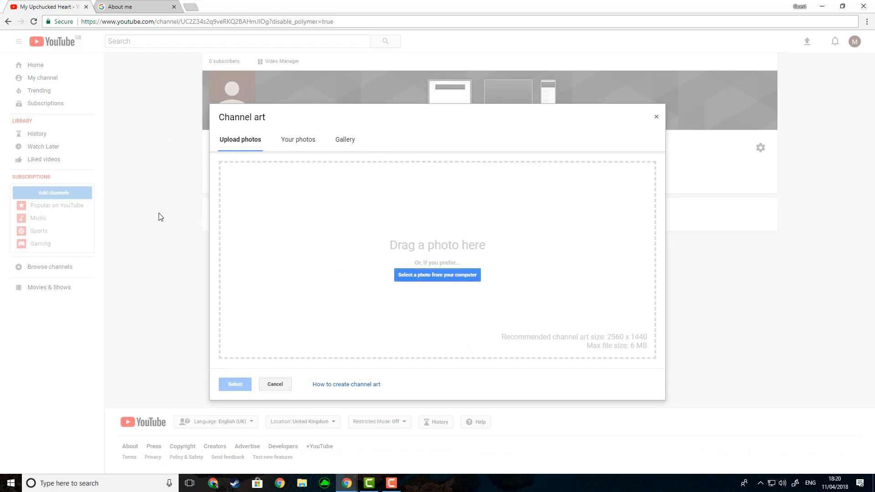
click(137, 7)
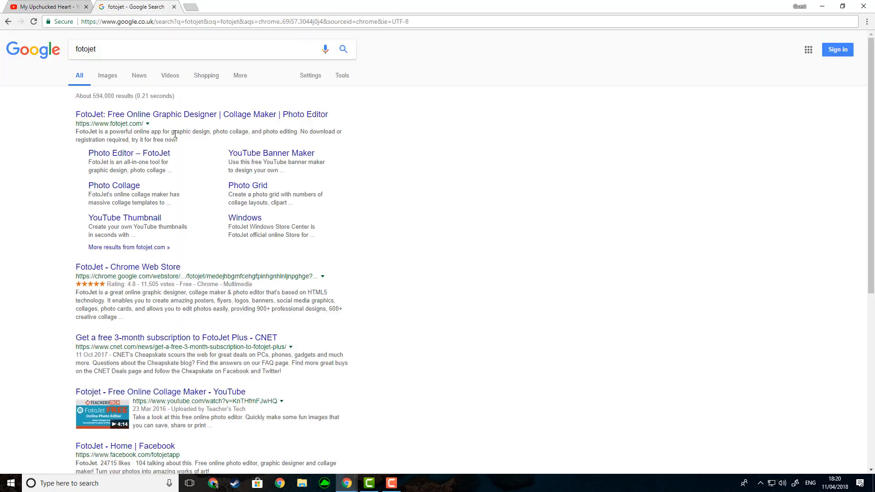
click(185, 114)
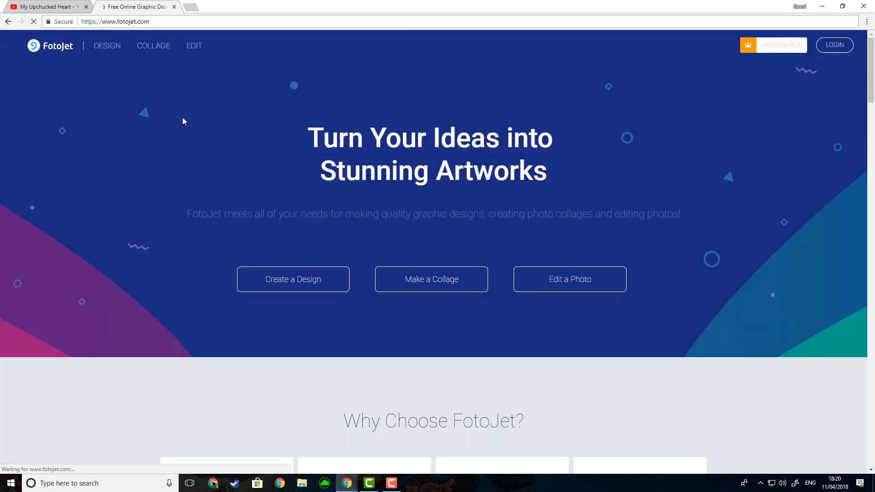
Step: Start a new FotoJet design of the YouTube Channel Art type
click(303, 291)
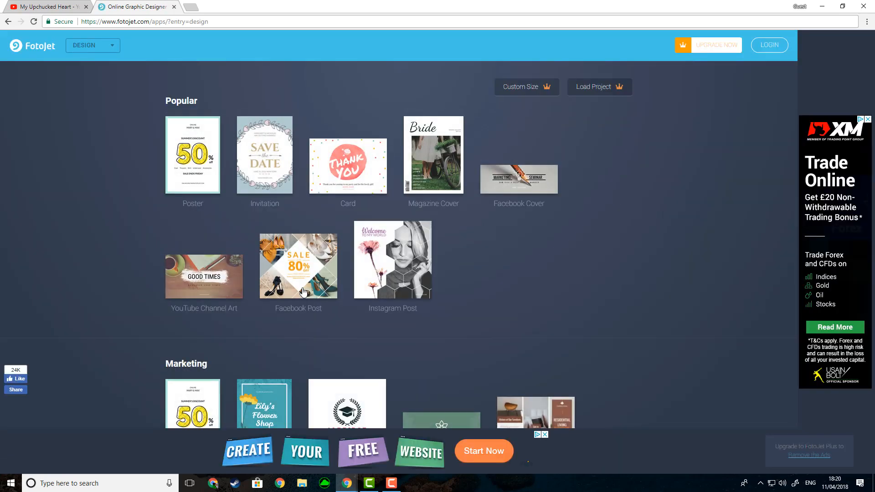
scroll(303, 292, down, 3)
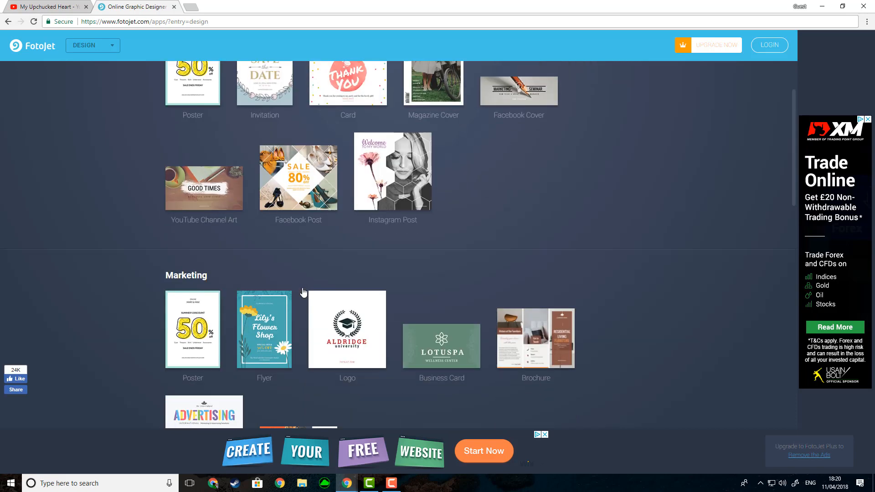
click(196, 134)
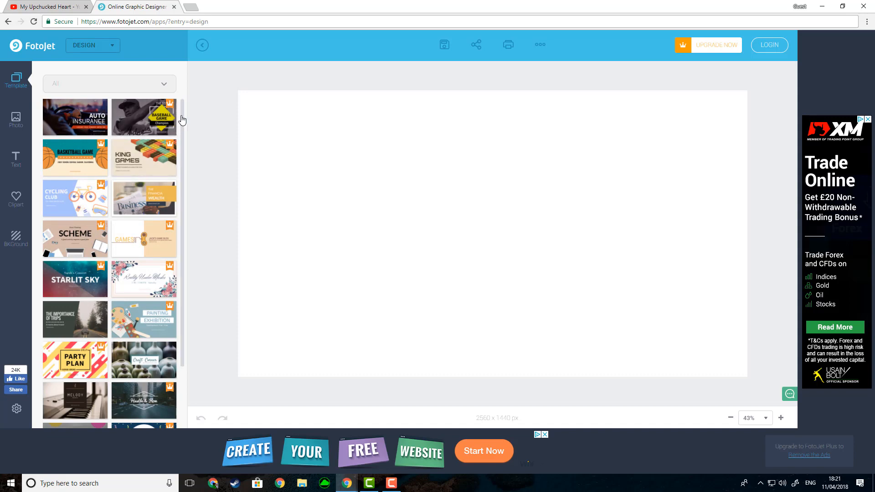
Step: Browse the channel art templates and apply the free "Trace of Time" template with the sparkler photo
drag(182, 121, 193, 250)
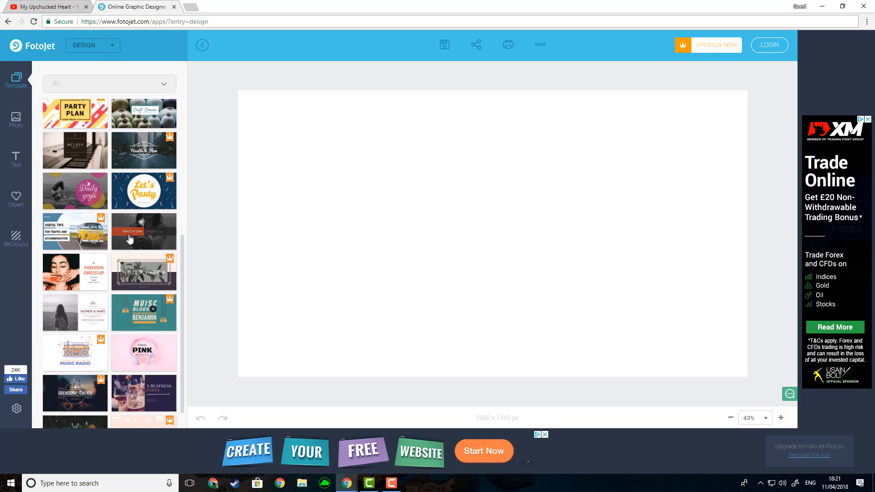
scroll(130, 238, down, 5)
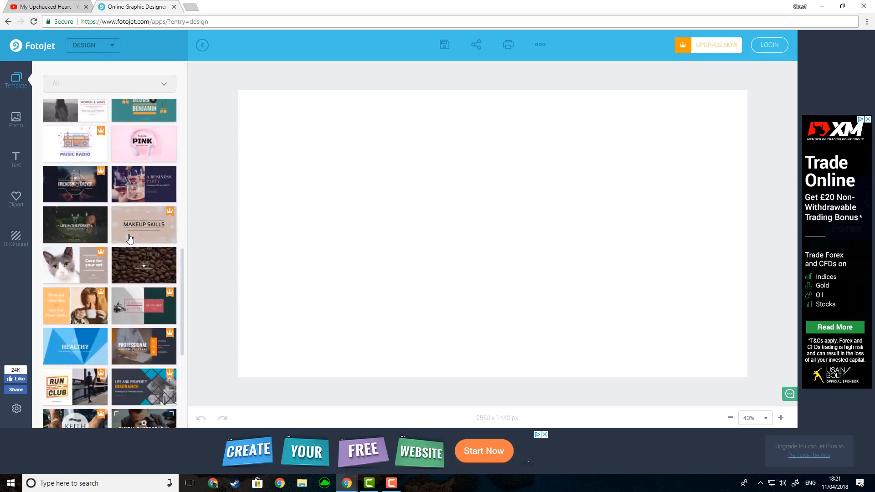
scroll(130, 238, down, 5)
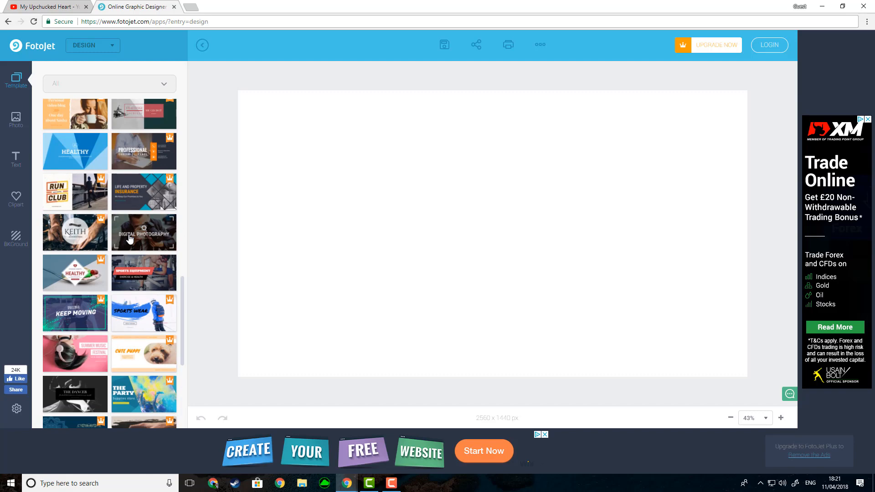
scroll(130, 238, up, 8)
click(133, 164)
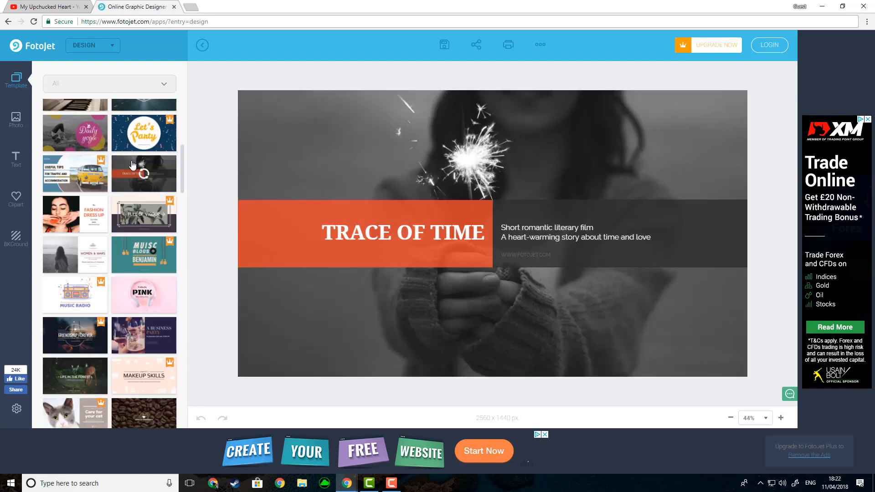
Step: Change the colour of the "TRACE OF TIME" heading text to black
double_click(431, 232)
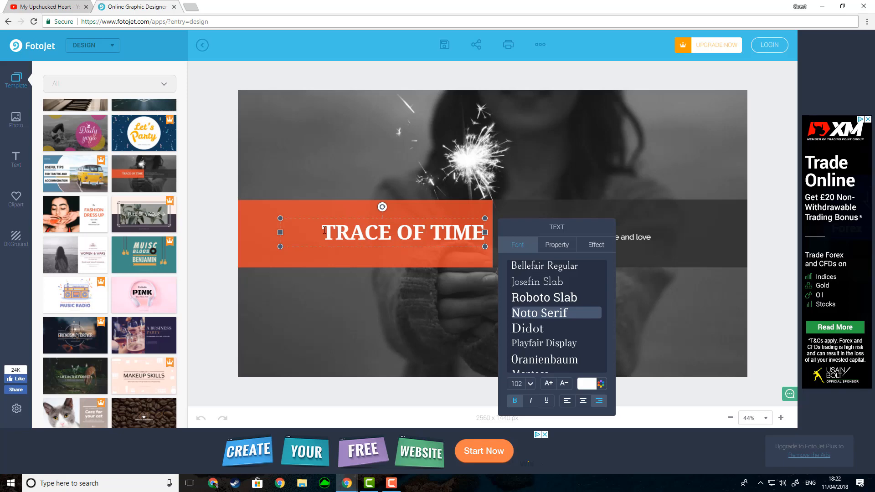
drag(319, 223, 493, 236)
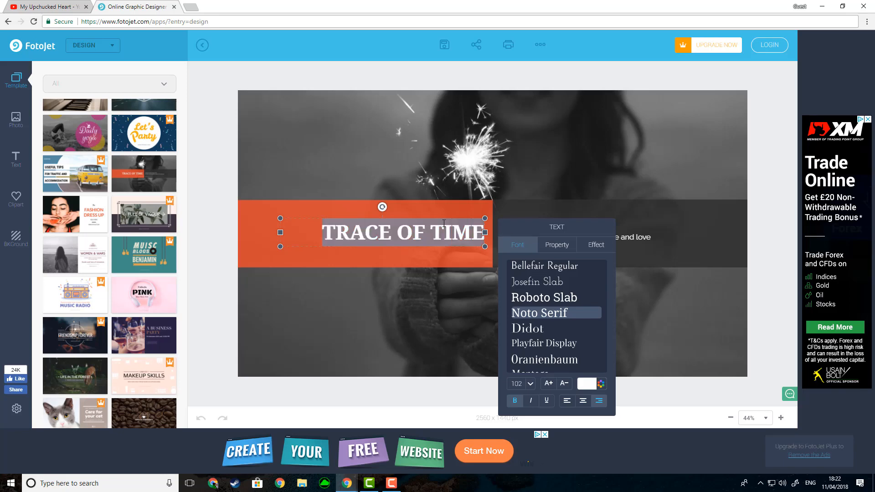
click(587, 385)
click(553, 357)
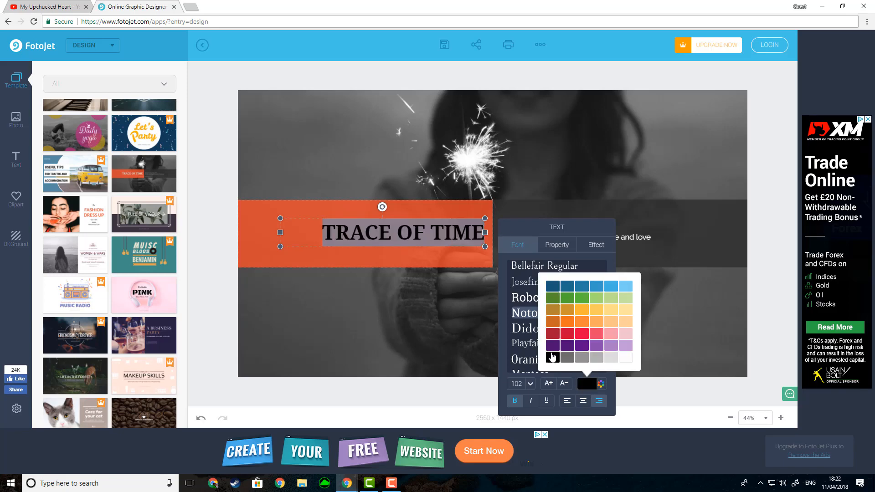
Step: Replace the heading text on the orange band with "MY UPCHUCKED HEART"
click(319, 224)
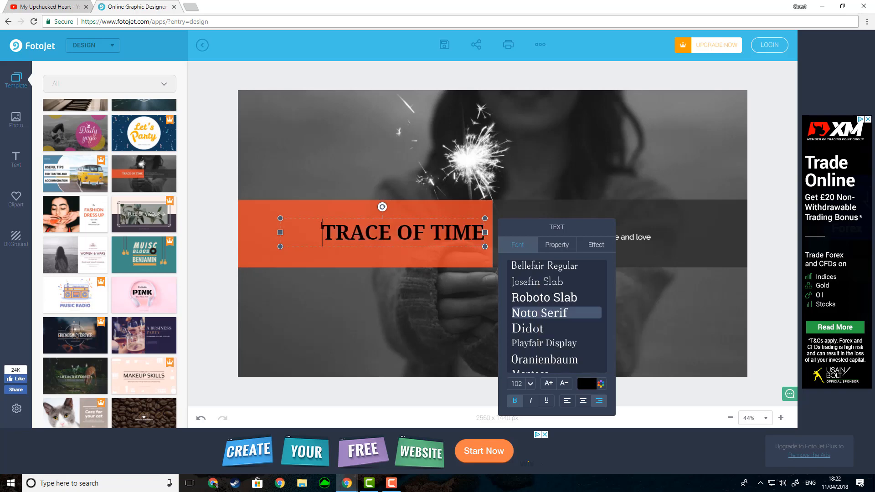
drag(321, 225, 506, 234)
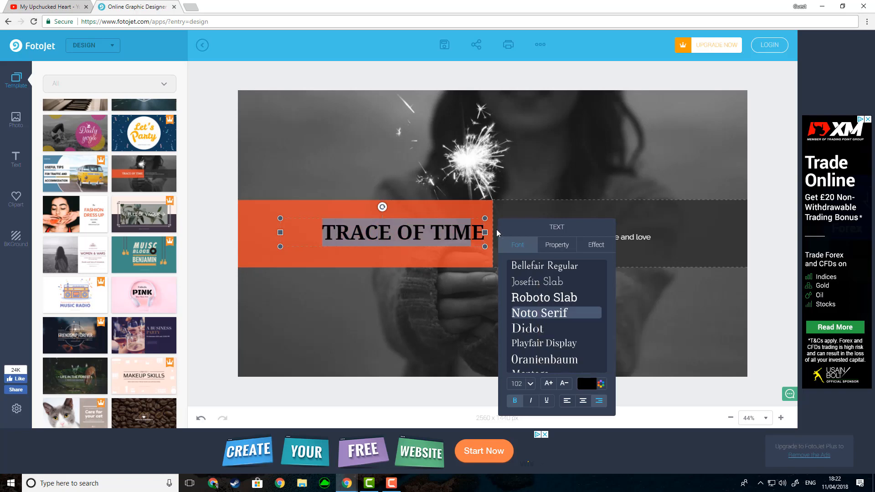
text(ME)
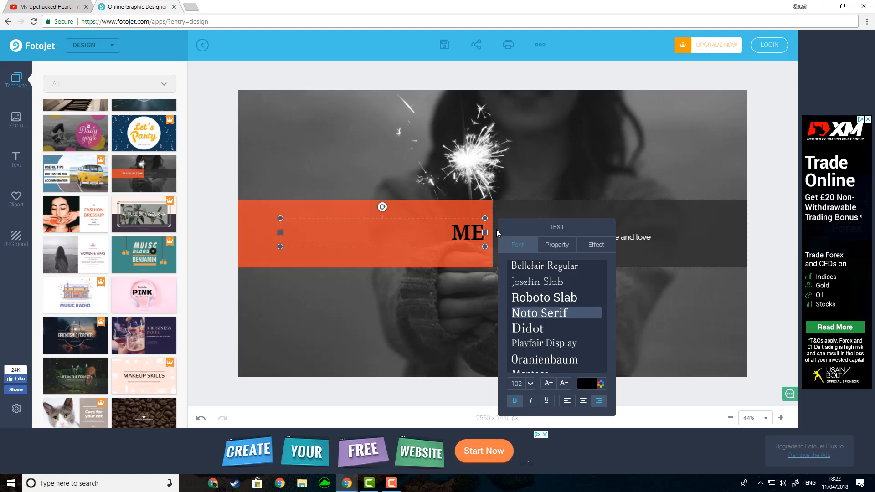
text(Y)
key(BackSpace)
text(UPCHU)
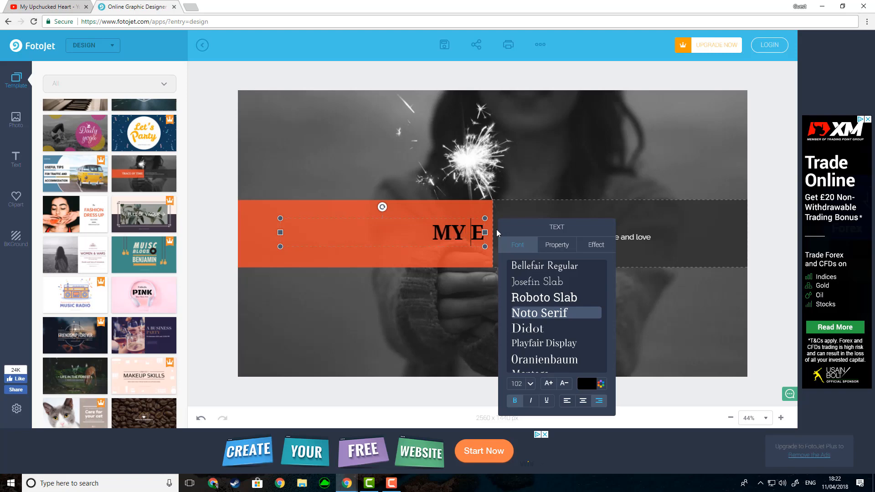
text(CKED HE)
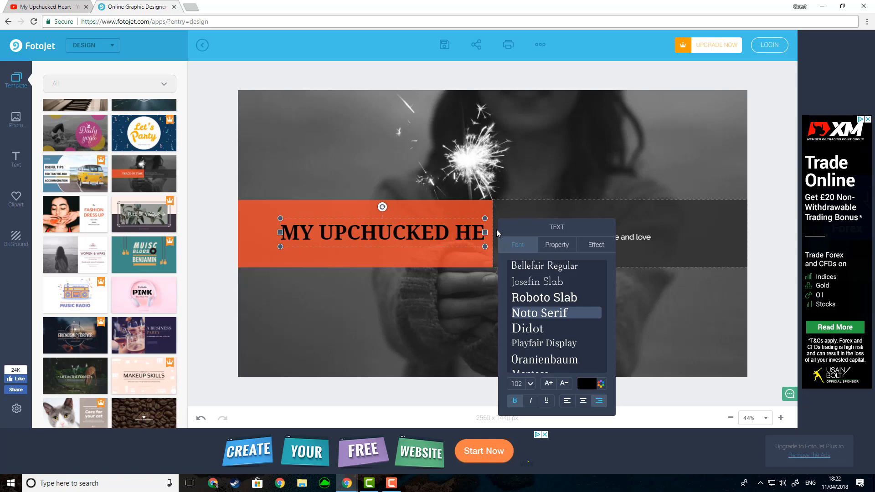
text(ar)
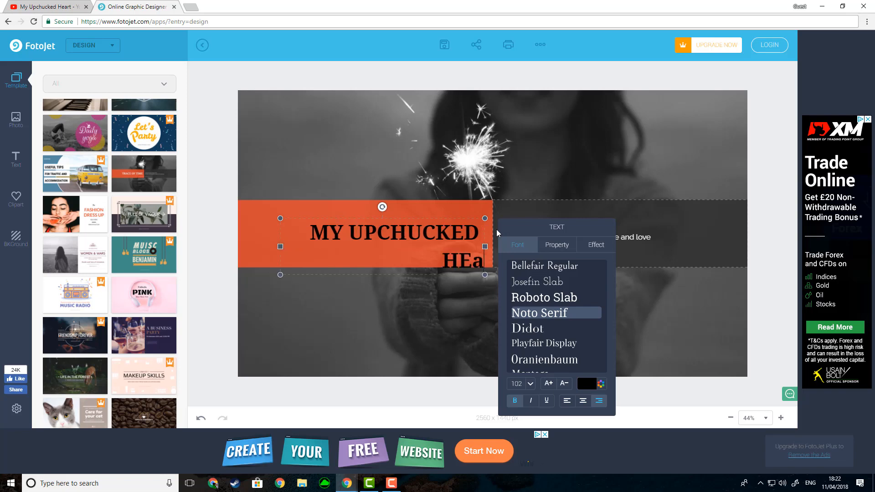
key(BackSpace)
key(BackSpace)
text(R)
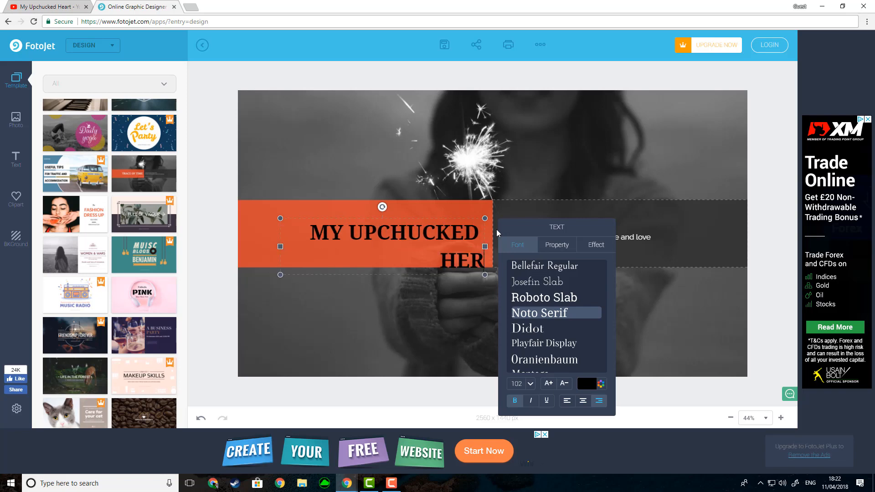
key(BackSpace)
text(ART)
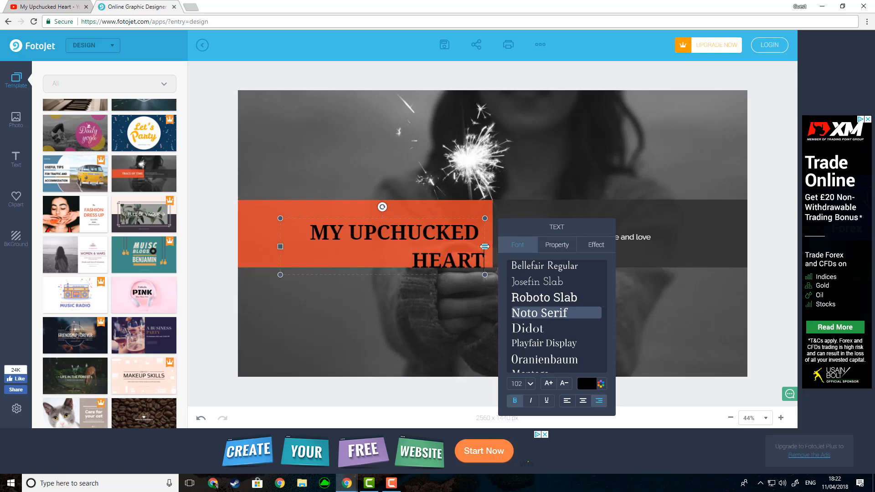
Step: Widen the heading's text box to fit one line, move it back over the orange band, and reduce its font size one step
drag(485, 246, 545, 246)
drag(469, 235, 416, 238)
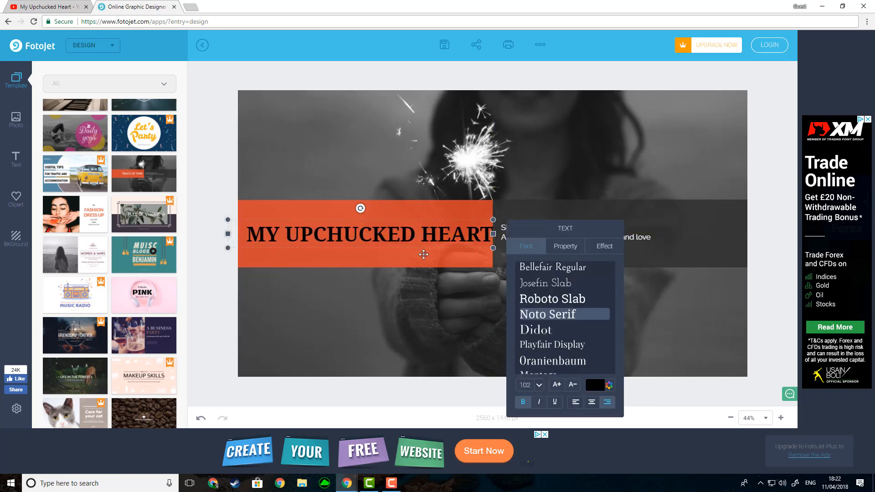
click(573, 385)
Step: Remove the small website address line beneath the tagline on the dark band
click(640, 233)
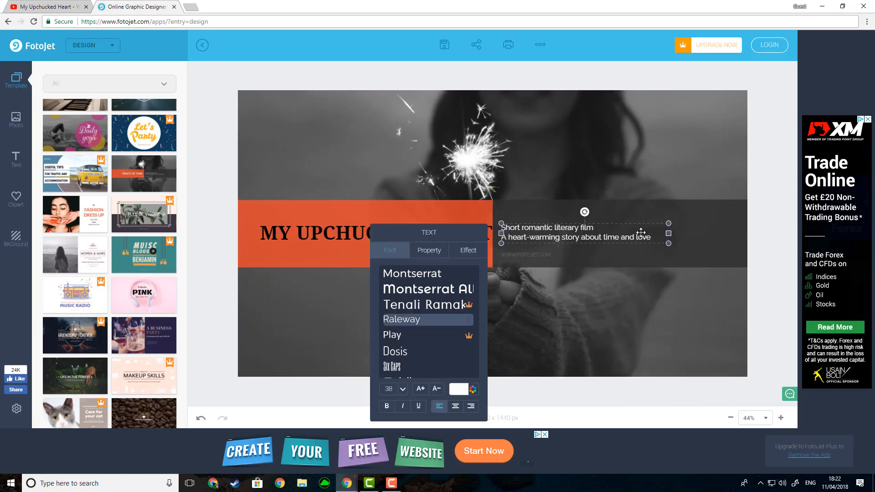
drag(643, 235, 484, 226)
click(529, 256)
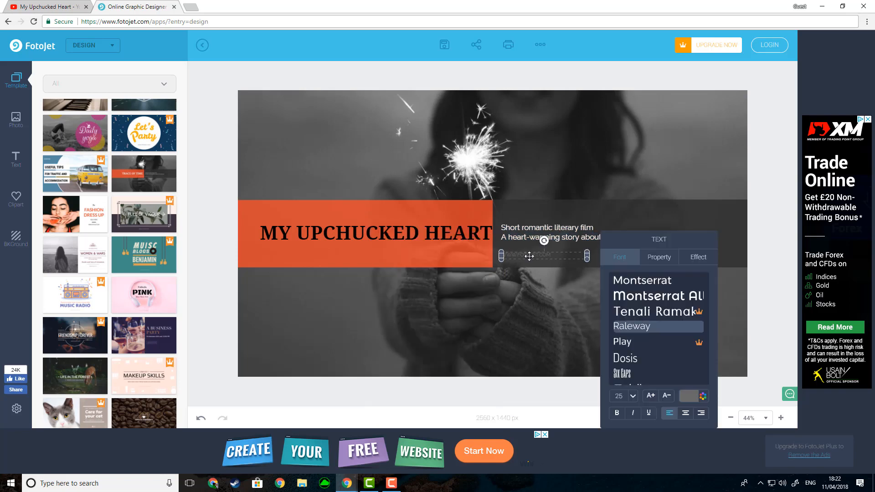
Step: Replace the two-line tagline on the dark band with "THOUGHTS. FEELINGS."
click(599, 242)
key(ctrl+a)
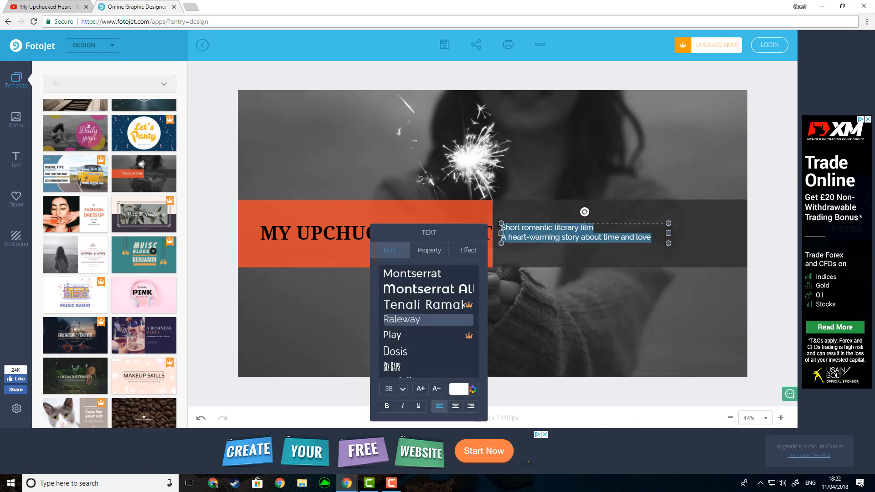
text(hTHOUGH)
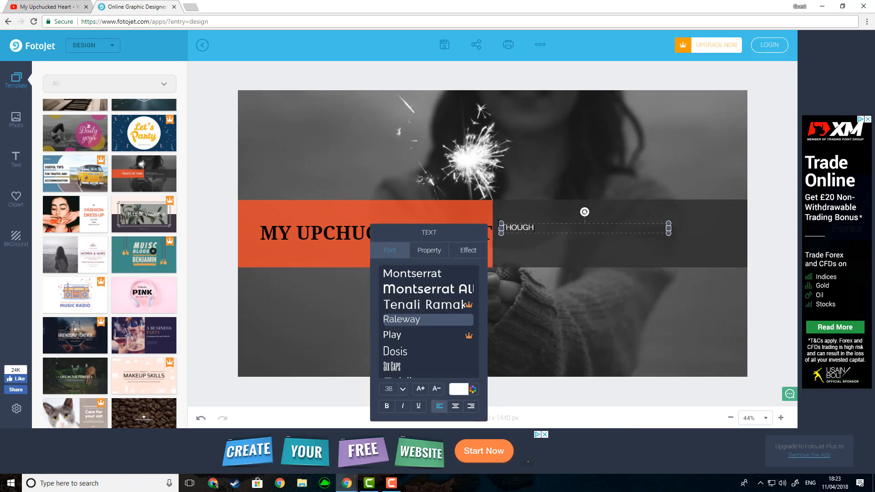
text(TS. FEELINGS.)
Step: Rewrite the tagline as "WHERE THOUGHTS AND FEELINGS ARE MADE KNOWN", with the last two words on the second line
key(ctrl+a)
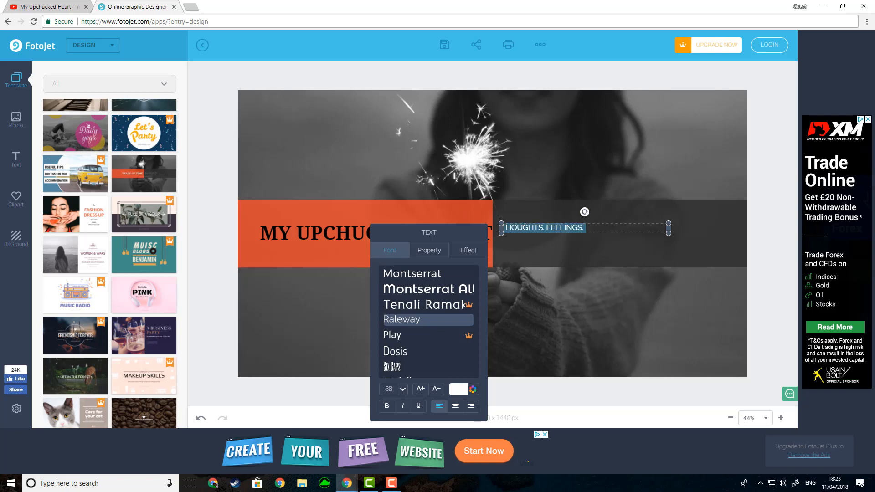
text(WHERE THOUGHTS)
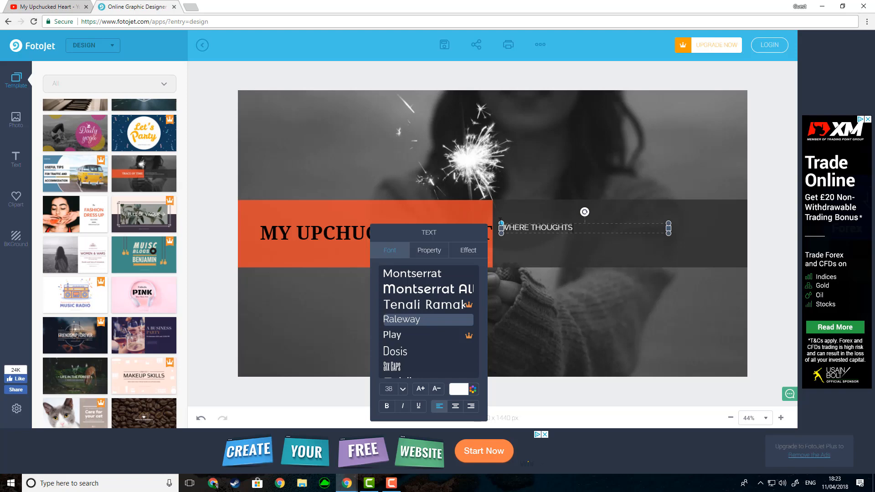
text( AND FEELINGS)
text( ARE)
key(Return)
text(MADE KNOWN)
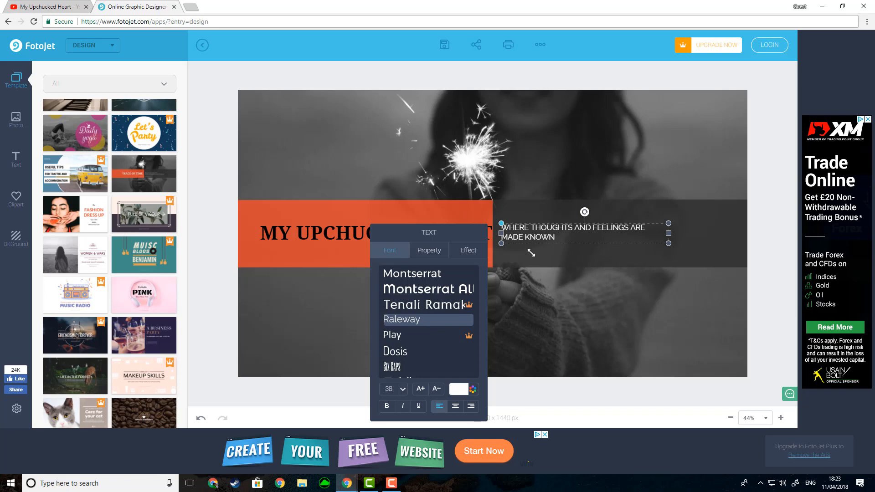
Step: Delete the sparkler background photo from the design
click(678, 322)
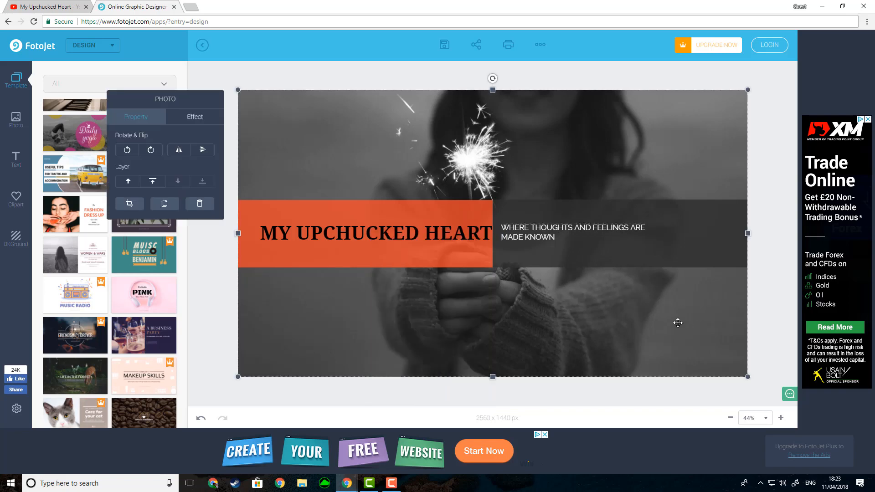
key(Delete)
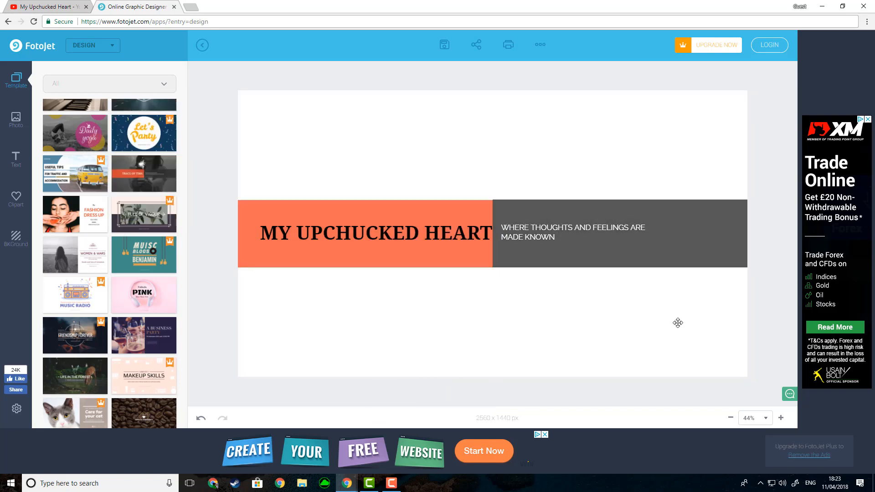
Step: Change the fill of the orange rectangle behind the heading to a stronger custom orange-red
click(426, 256)
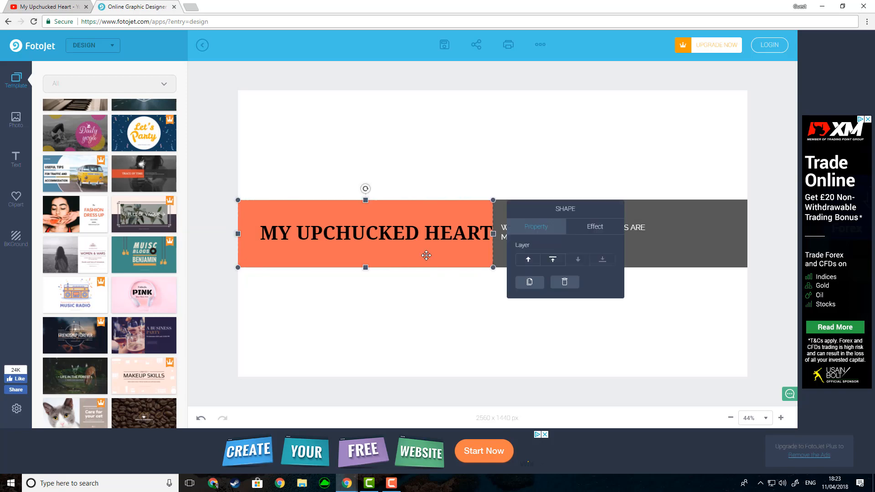
click(594, 228)
click(558, 359)
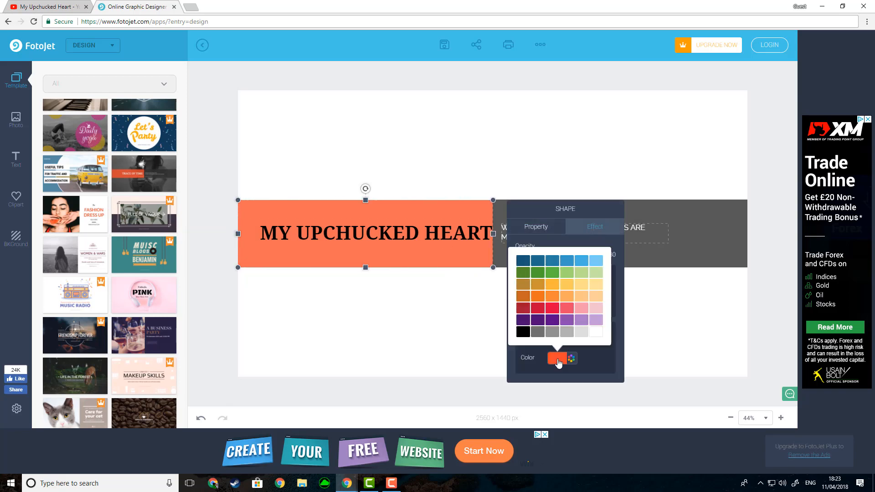
click(572, 359)
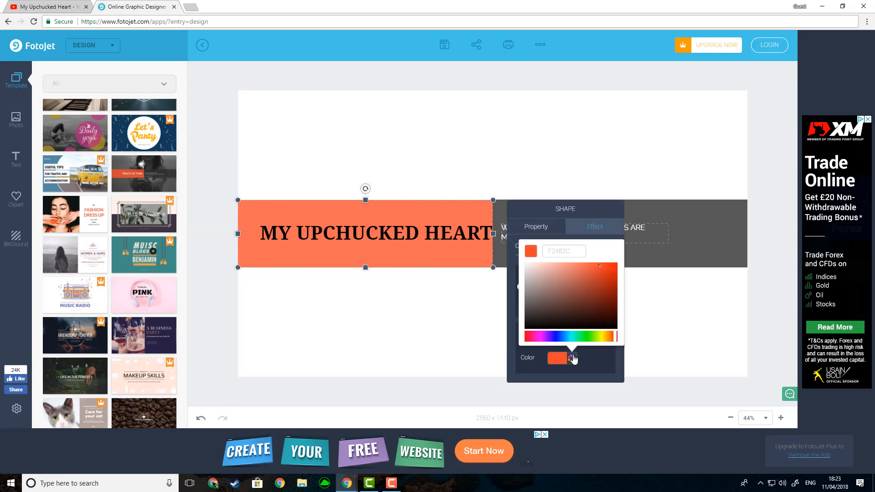
click(617, 291)
click(612, 276)
click(613, 267)
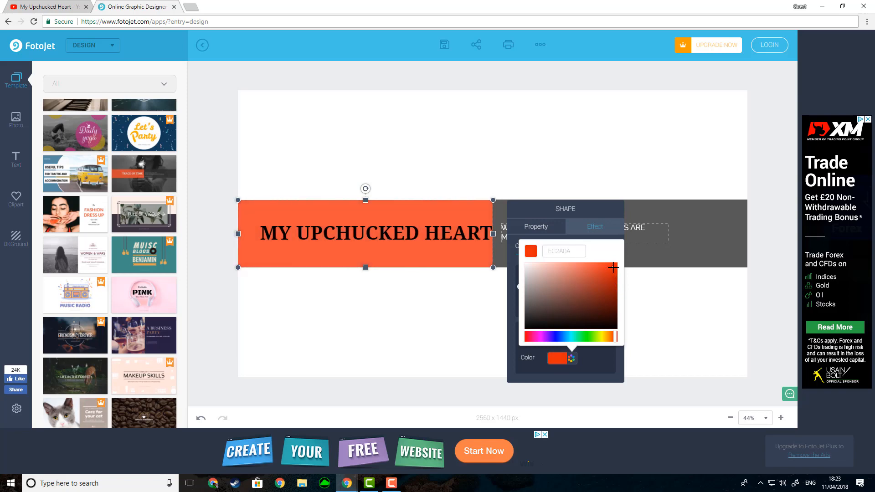
click(528, 337)
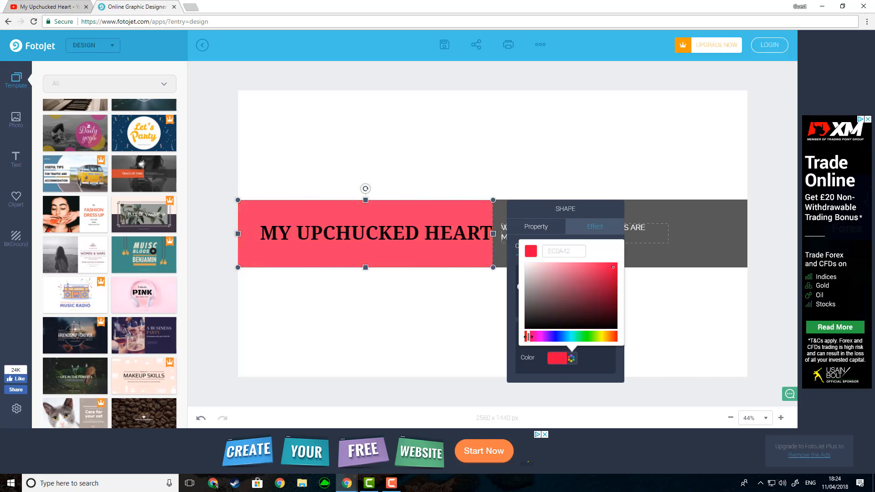
click(616, 336)
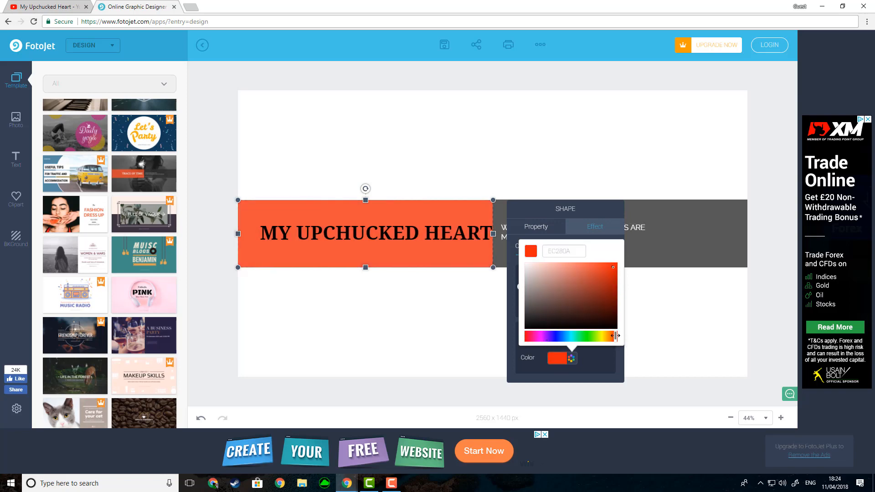
click(617, 267)
mouse_move(618, 268)
mouse_down()
mouse_move(618, 318)
mouse_move(617, 264)
mouse_move(618, 272)
mouse_up()
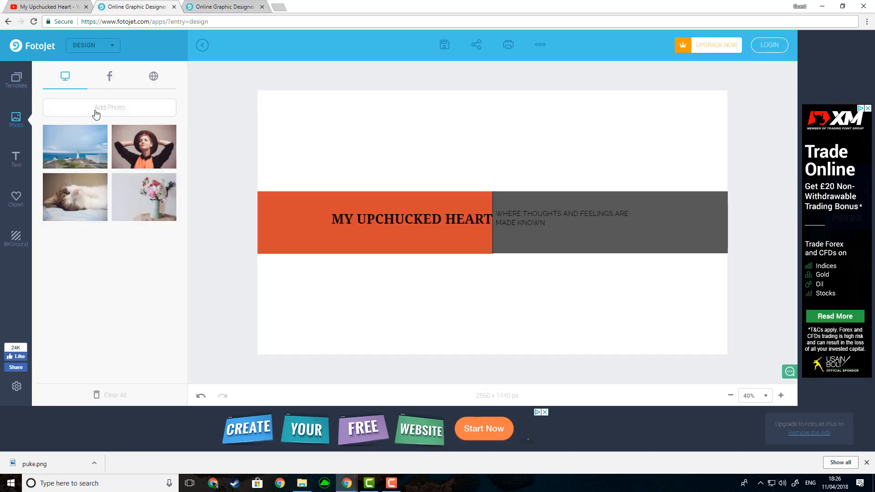
Step: Import the "puke" image from the YouTube folder and add it to the canvas
click(96, 111)
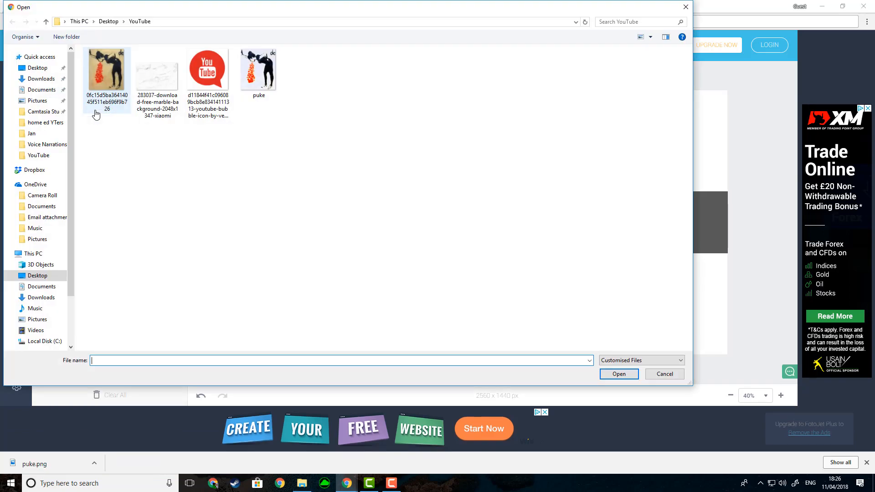
click(256, 98)
click(638, 377)
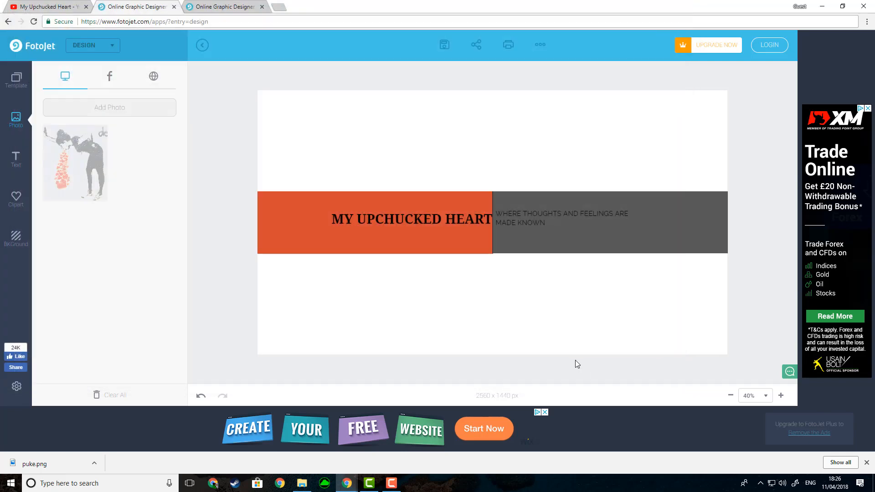
click(91, 177)
Step: Enlarge and reposition the "puke" image until it covers the whole channel art canvas
drag(404, 218, 280, 363)
drag(517, 223, 718, 225)
mouse_move(535, 242)
mouse_down()
mouse_move(537, 252)
mouse_move(535, 243)
mouse_up()
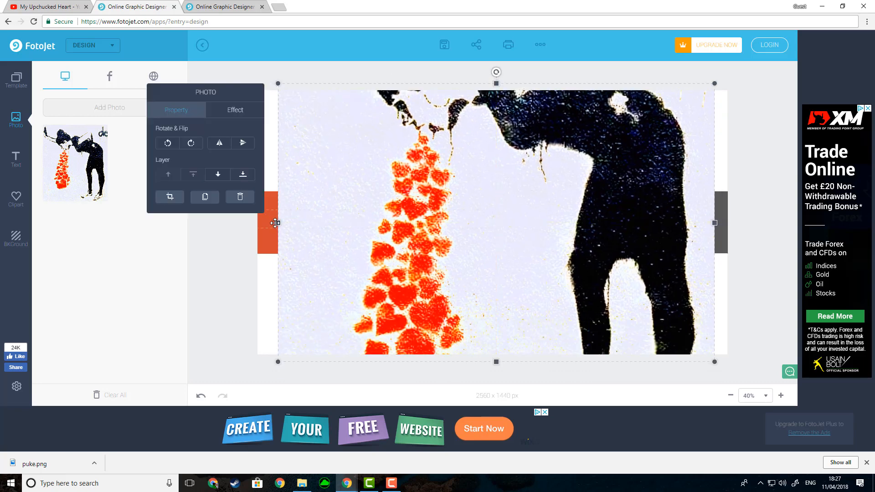
drag(278, 223, 252, 223)
drag(461, 239, 483, 315)
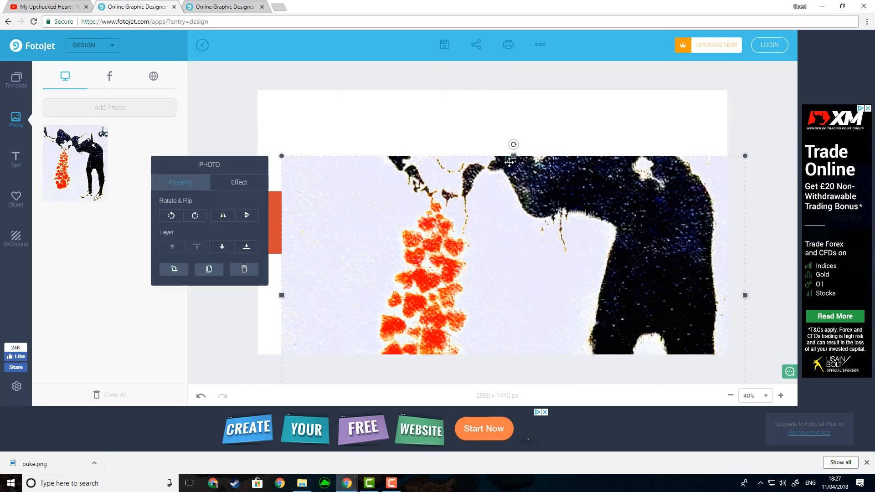
drag(506, 156, 505, 69)
drag(487, 145, 472, 143)
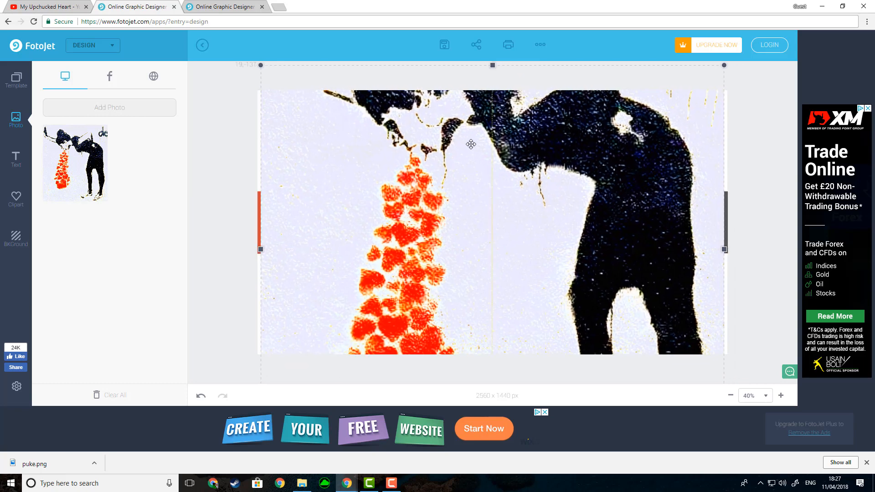
drag(725, 249, 732, 248)
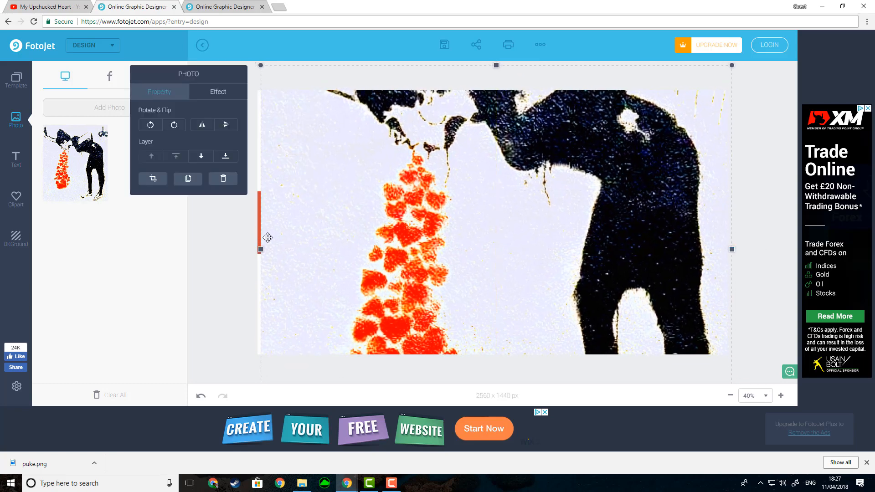
drag(260, 249, 252, 249)
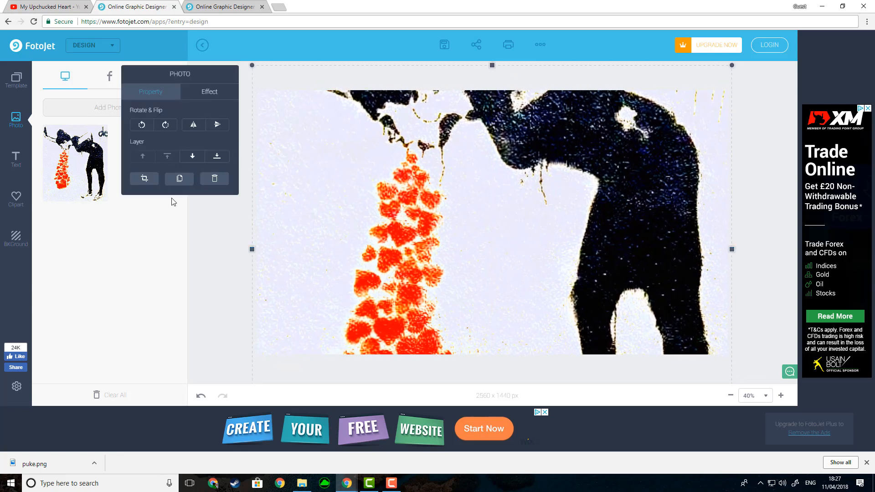
Step: Send the "puke" image to the back, behind the heading, tagline and coloured bands
click(199, 158)
click(219, 158)
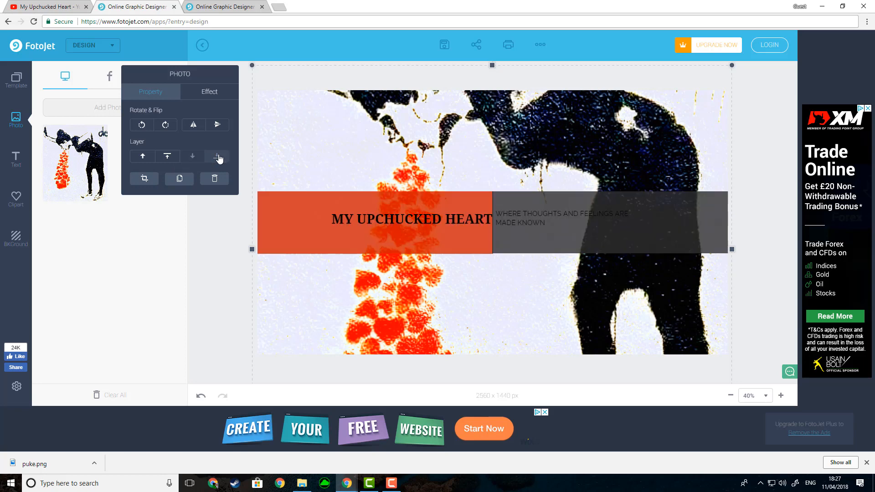
click(211, 250)
Step: Change the tagline's text colour to near-white
click(524, 218)
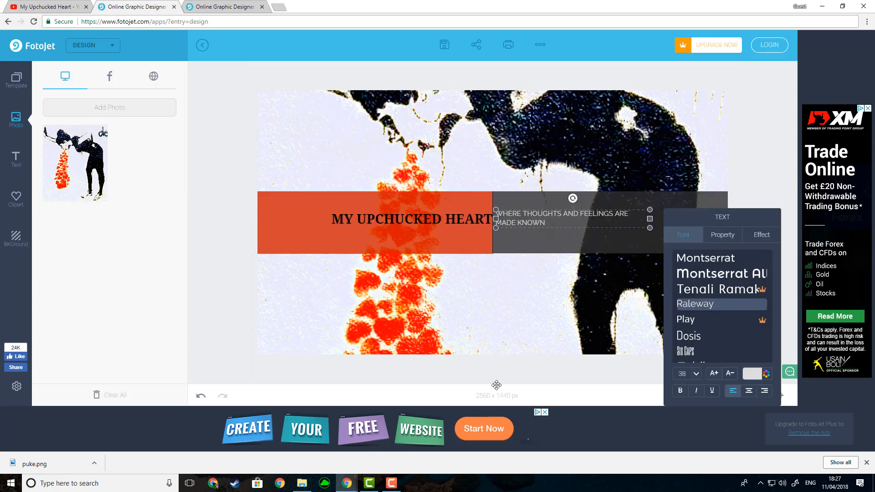
click(565, 381)
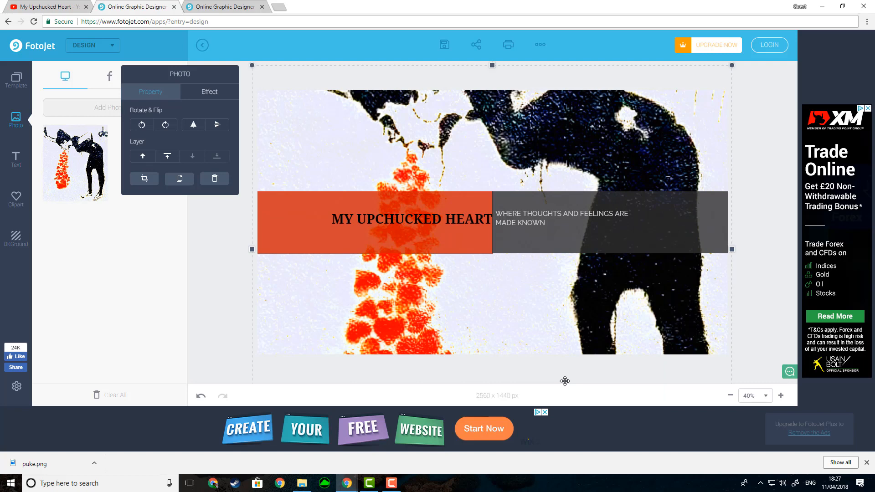
Step: Save the finished channel art design as a PNG file named "upchuck" and start its download
click(458, 222)
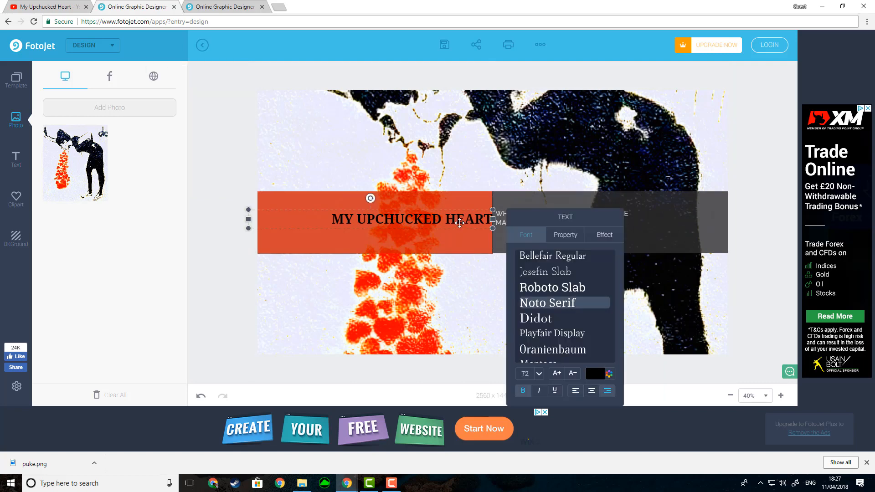
click(226, 213)
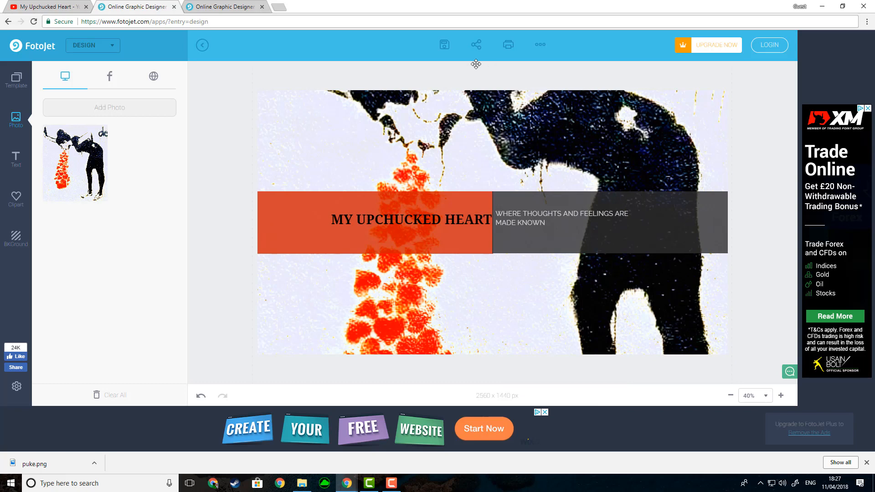
click(445, 44)
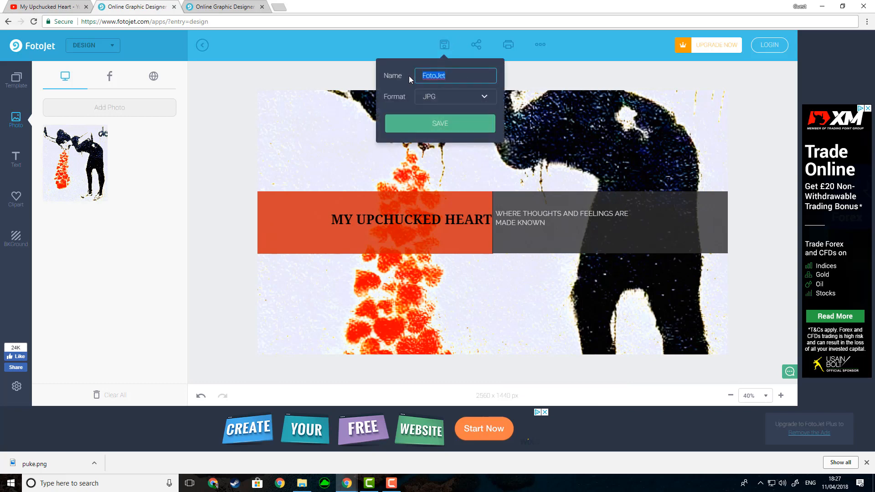
text(upchuck)
click(469, 97)
click(467, 129)
click(458, 133)
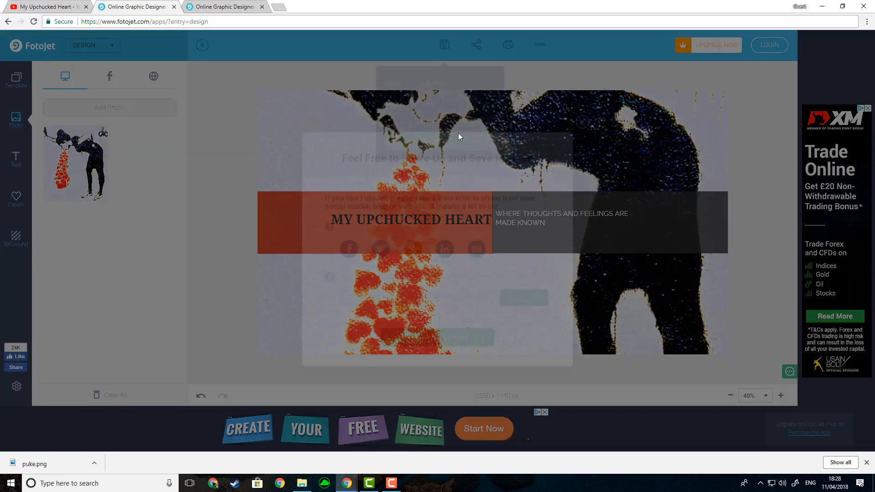
click(446, 321)
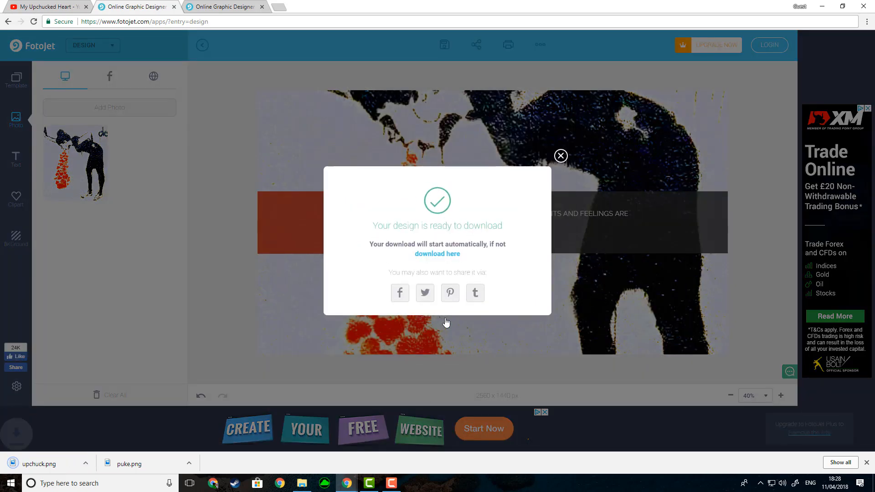
Step: Switch to the YouTube channel page and upload the "upchuck" image from the YouTube folder as the channel art
click(57, 7)
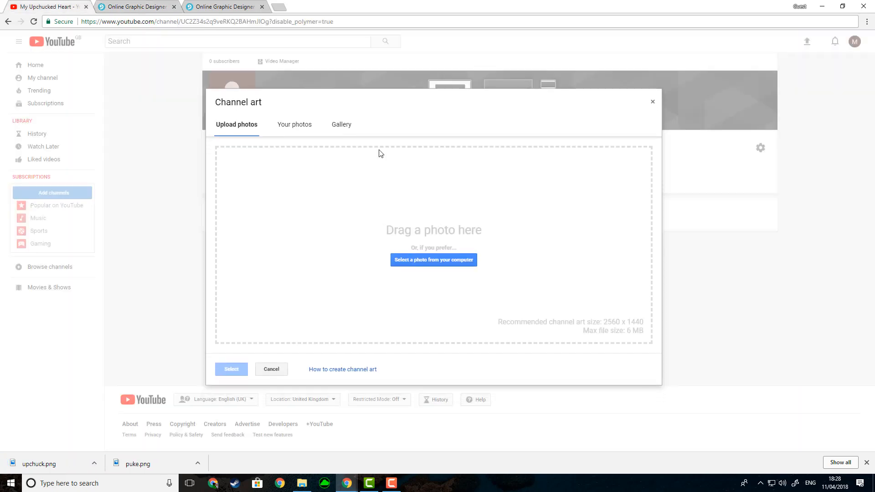
click(430, 264)
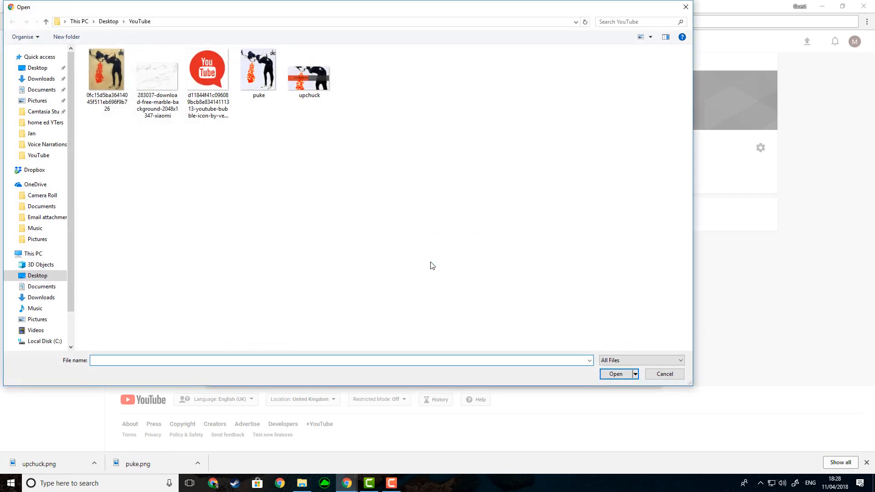
click(313, 82)
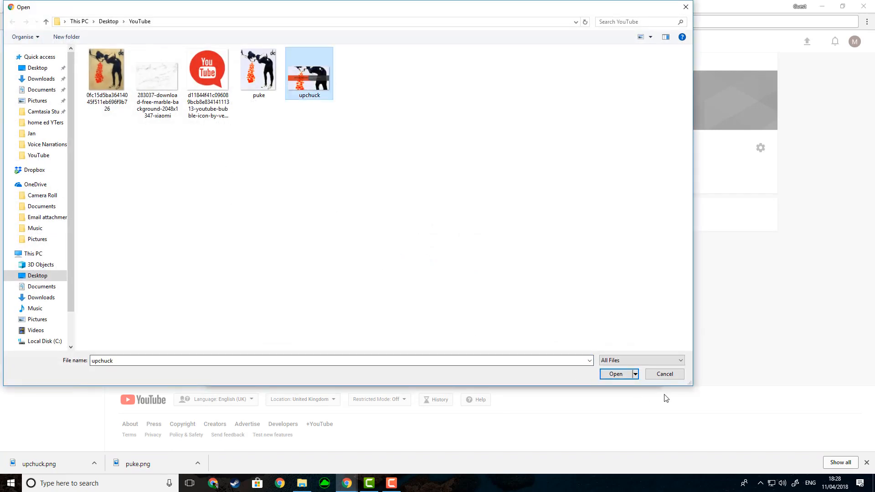
click(616, 375)
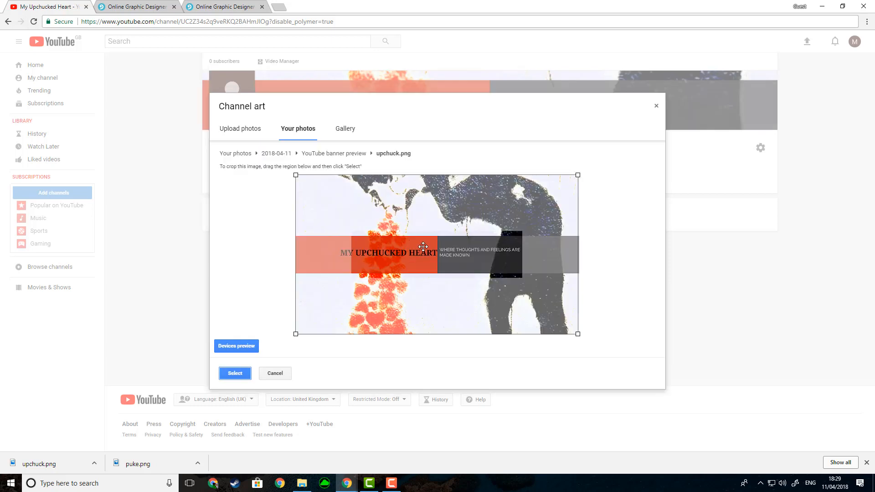
click(235, 374)
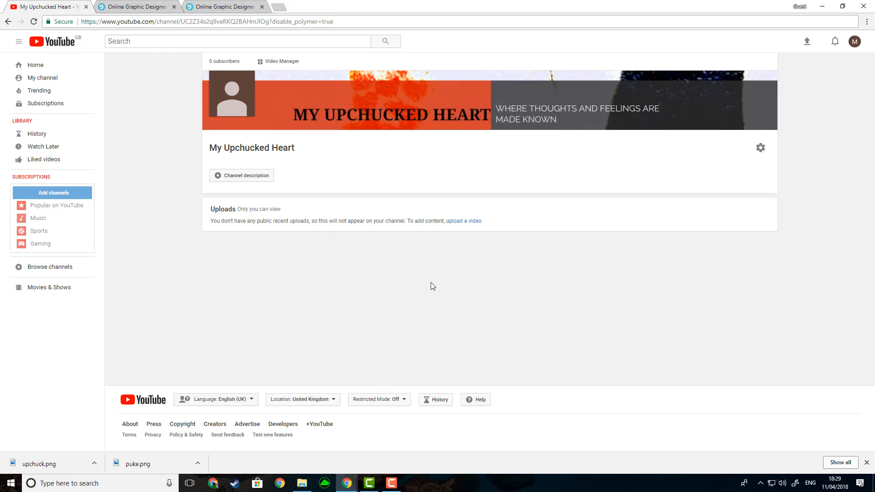
Step: Set the channel description to "A place where the heart gets thrown up, thoughts are made known, and feelings get messy."
click(33, 79)
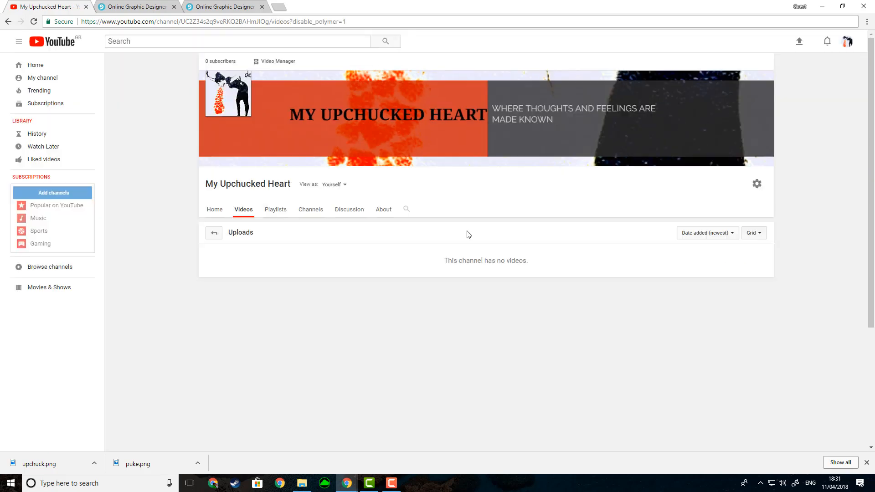
click(386, 212)
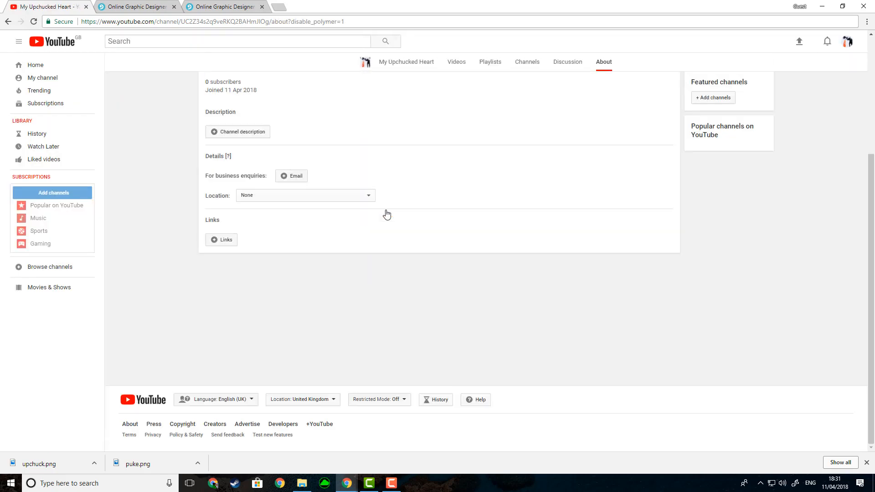
click(245, 133)
scroll(329, 163, up, 2)
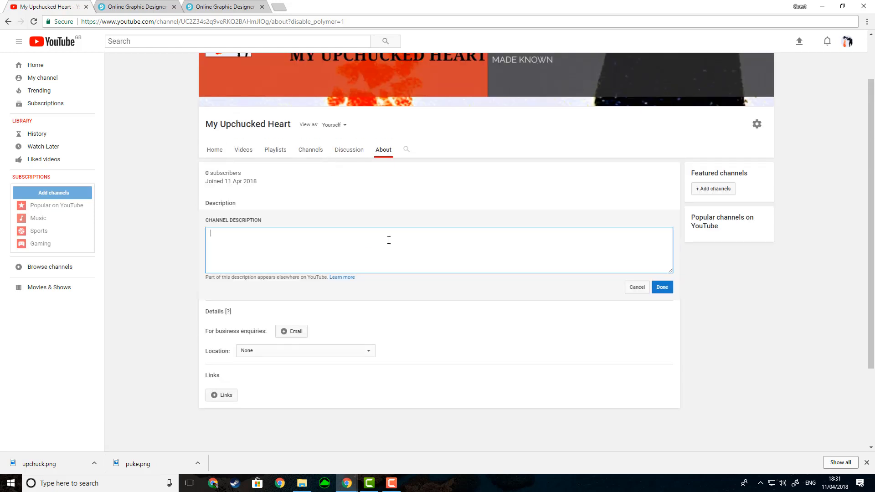
text(A place where my heart gets thrown up for others)
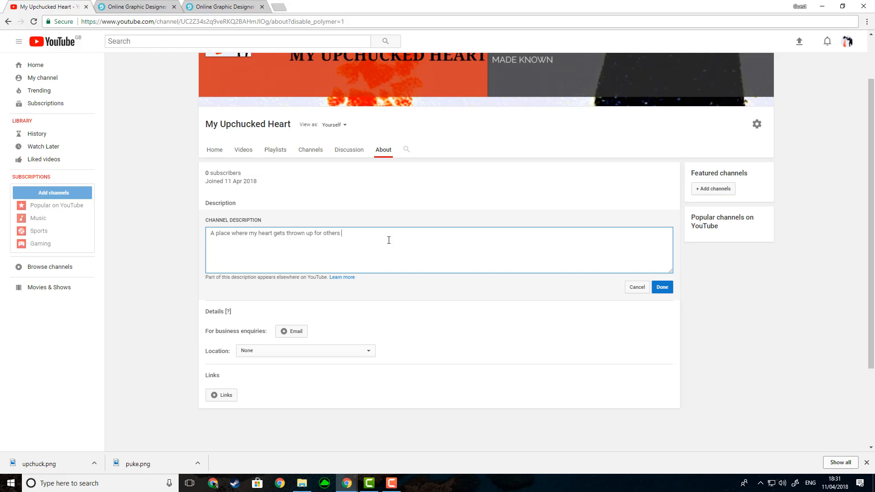
text(ngs)
text( get messy.)
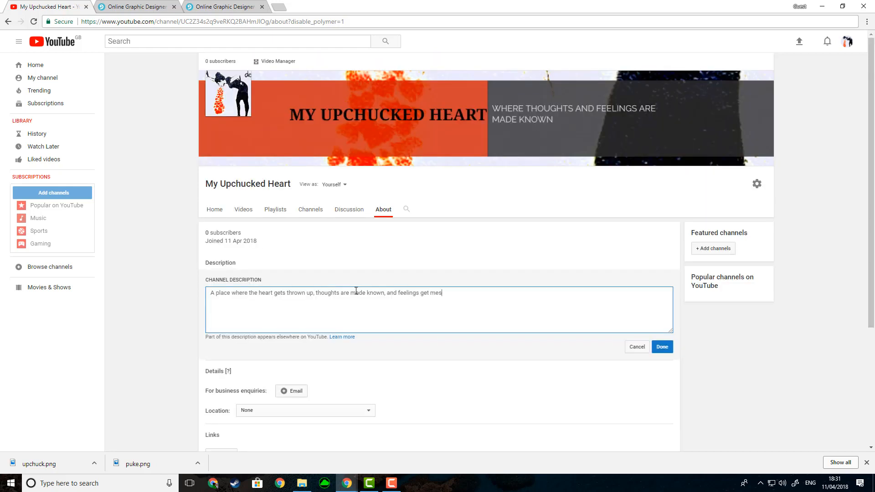
click(662, 347)
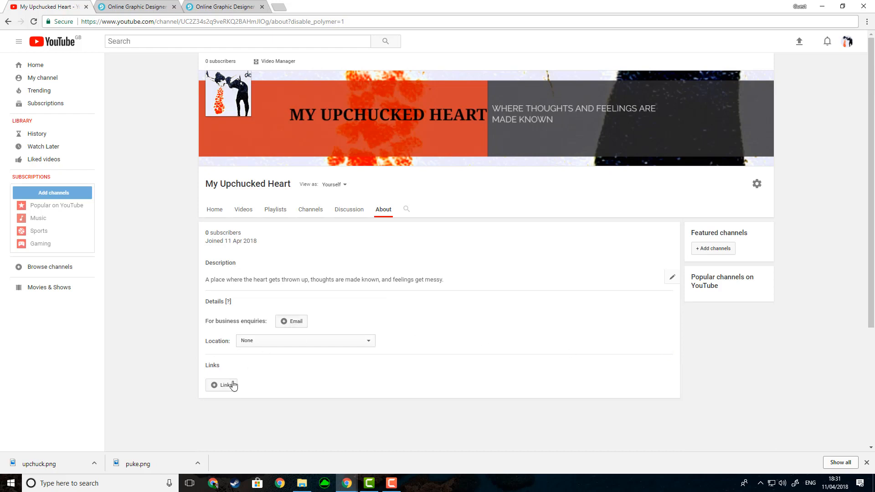
Step: Set the channel's location to United Kingdom in the About details
click(246, 341)
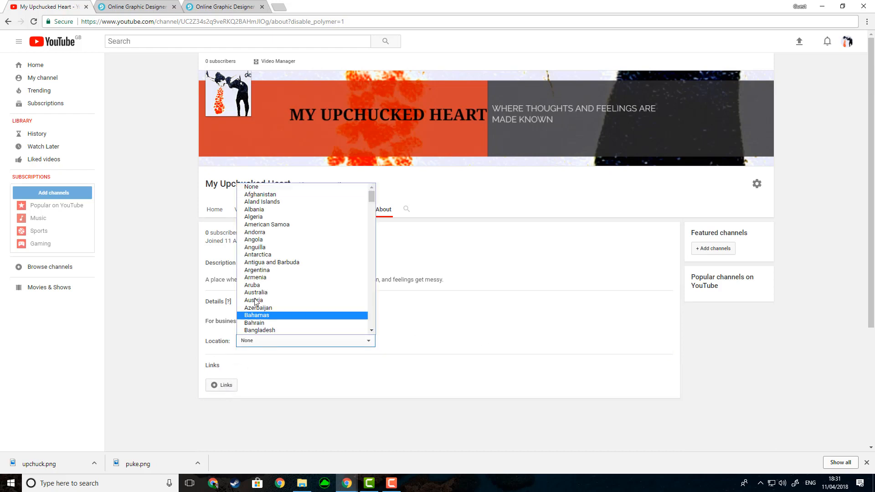
text(uk)
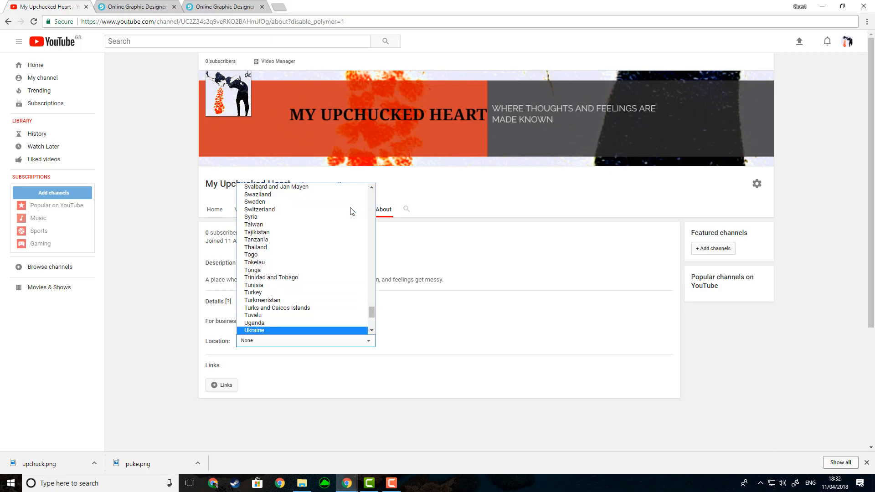
key(Down)
key(Down)
key(Return)
click(225, 404)
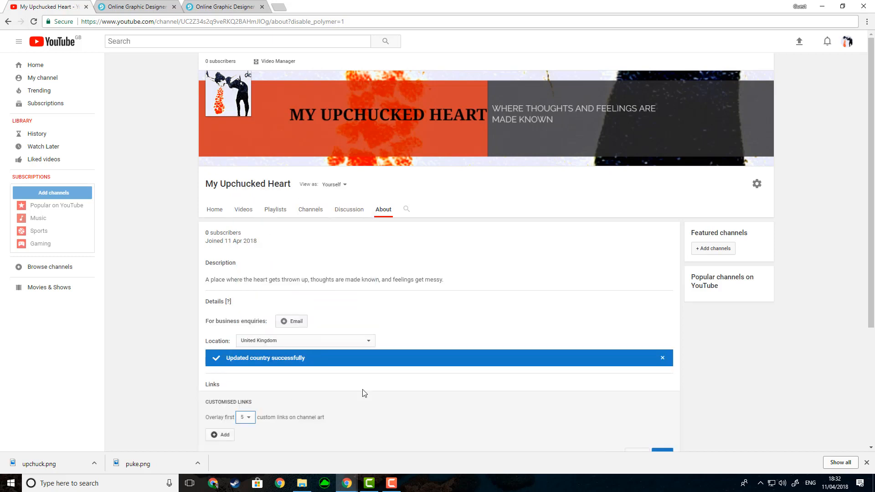
scroll(400, 387, down, 2)
click(218, 348)
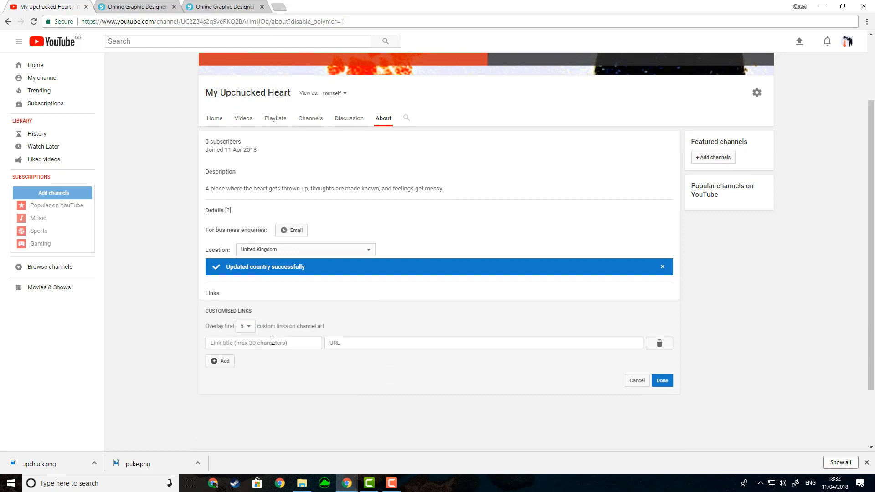
click(287, 344)
text(Twitter)
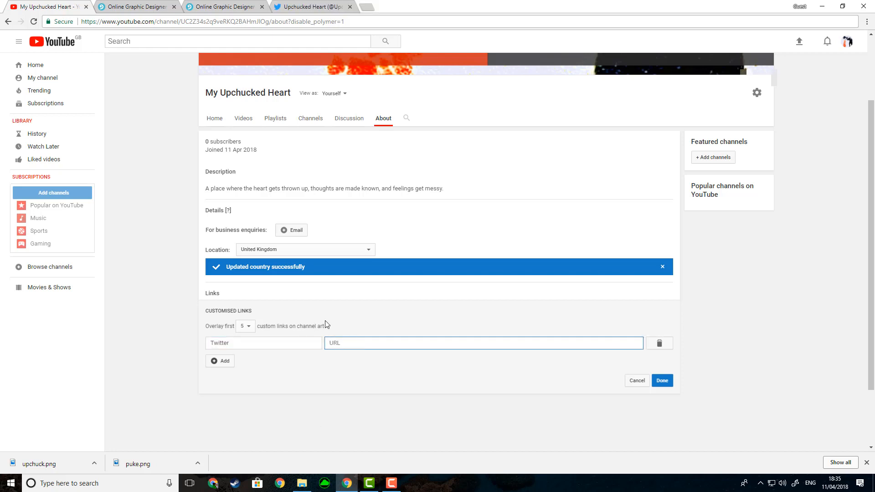
right_click(381, 345)
click(402, 399)
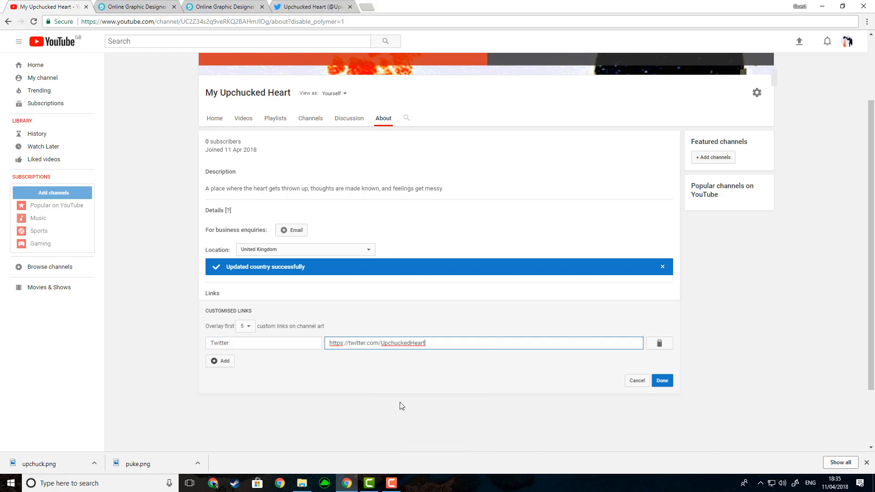
click(672, 383)
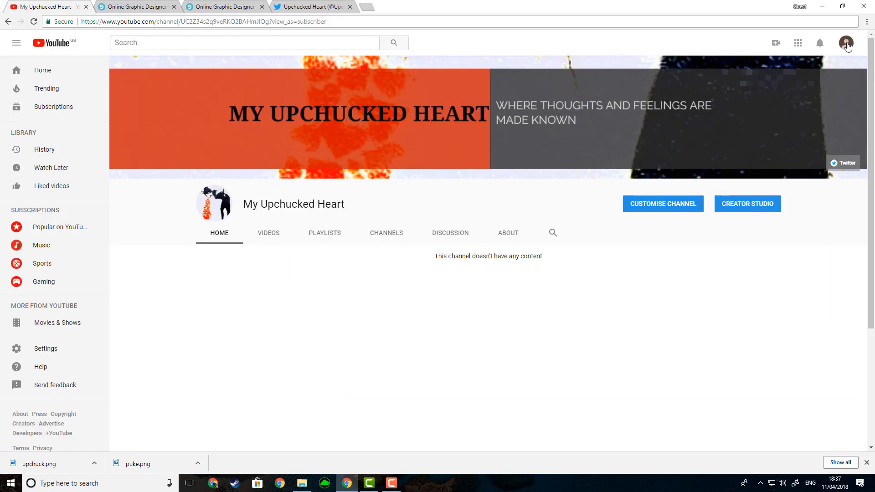
Step: View the Creator Studio dashboard and examine the video upload page's file selection and privacy options
click(846, 43)
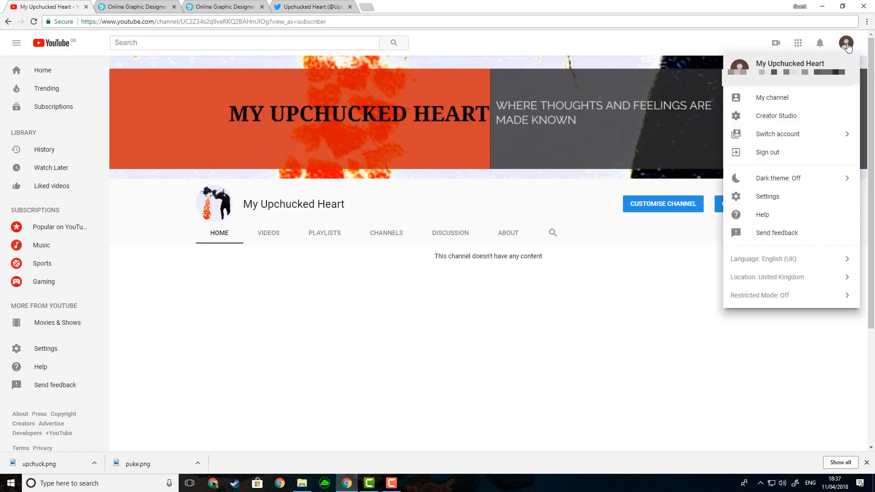
click(788, 122)
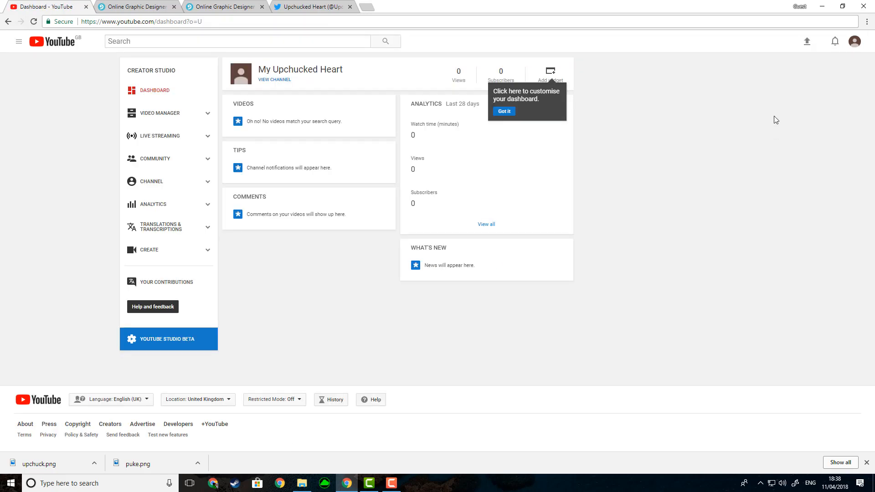
click(807, 42)
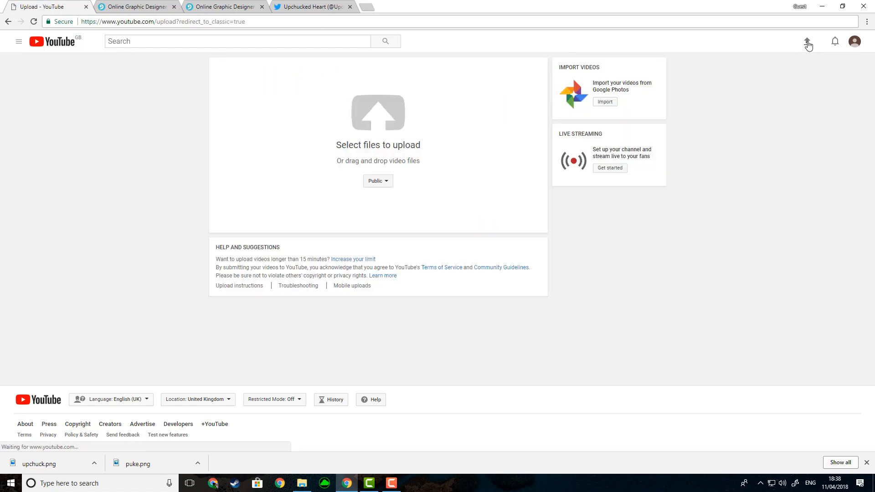
click(373, 124)
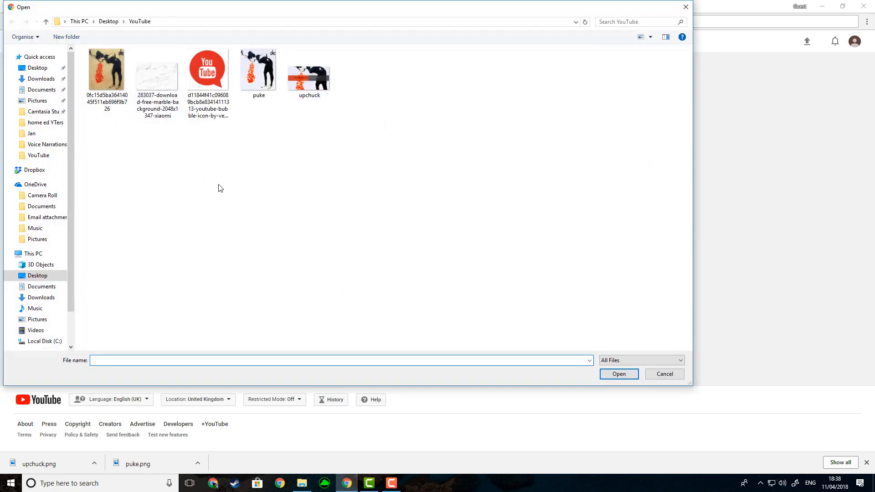
key(Escape)
click(378, 181)
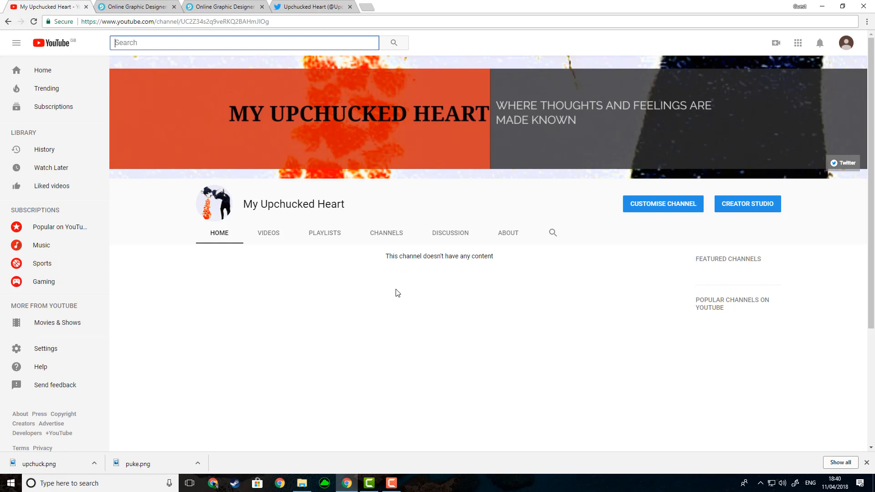
mouse_move(746, 86)
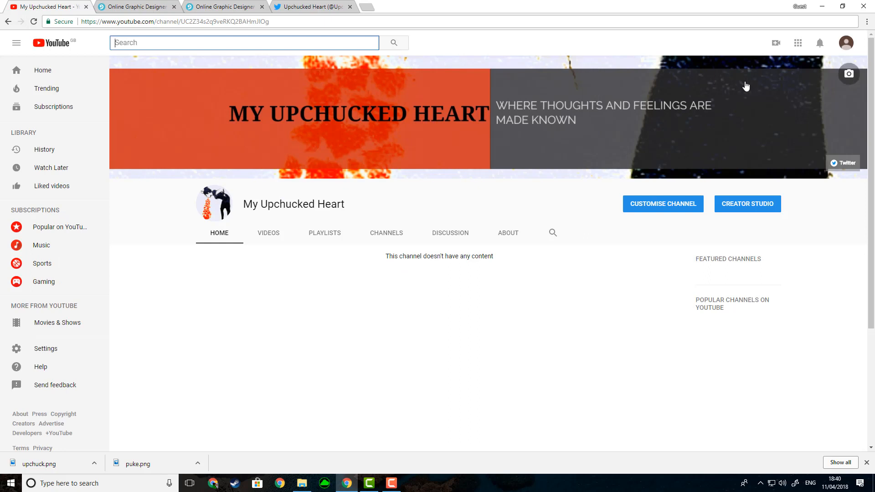